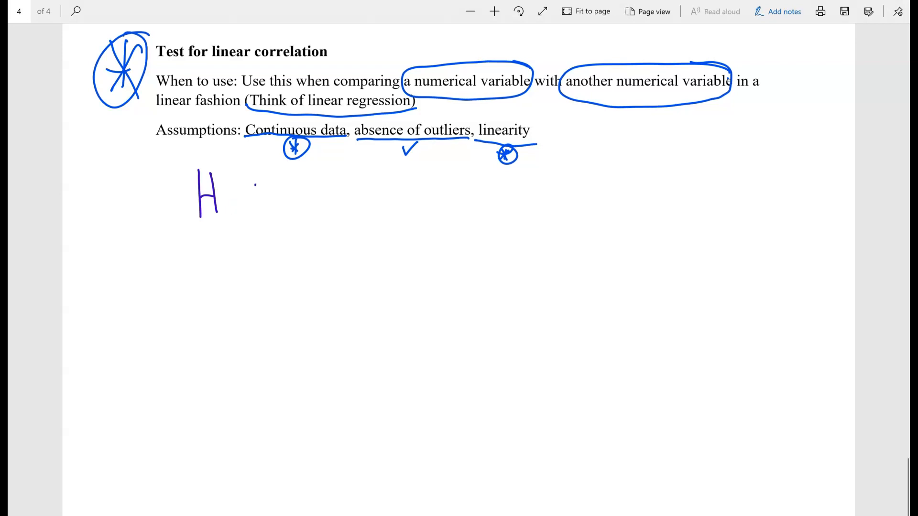
Handwrite the Ha label below Ho and write "slope = 0" as the null hypothesis.
{"action": "mouse_move", "coordinate": [206, 240]}
{"action": "left_mouse_down"}
{"action": "mouse_move", "coordinate": [212, 286]}
{"action": "mouse_move", "coordinate": [225, 281]}
{"action": "left_mouse_up"}
{"action": "left_click_drag", "start_coordinate": [208, 268], "coordinate": [242, 277]}
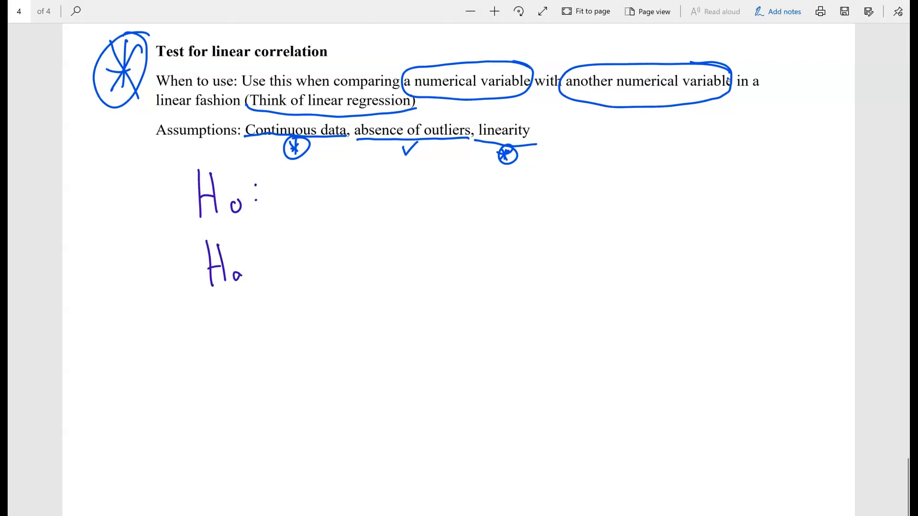
{"action": "left_click_drag", "start_coordinate": [290, 189], "coordinate": [279, 208]}
{"action": "left_click_drag", "start_coordinate": [301, 194], "coordinate": [323, 203]}
{"action": "left_click_drag", "start_coordinate": [325, 196], "coordinate": [373, 201]}
{"action": "mouse_move", "coordinate": [397, 187]}
{"action": "left_mouse_down"}
{"action": "mouse_move", "coordinate": [383, 198]}
{"action": "mouse_move", "coordinate": [397, 188]}
{"action": "left_mouse_up"}
Handwrite "slope ≠ 0" beside Ha as the alternative hypothesis.
{"action": "mouse_move", "coordinate": [297, 259]}
{"action": "left_mouse_down"}
{"action": "mouse_move", "coordinate": [288, 280]}
{"action": "mouse_move", "coordinate": [306, 279]}
{"action": "mouse_move", "coordinate": [319, 264]}
{"action": "mouse_move", "coordinate": [332, 283]}
{"action": "left_mouse_up"}
{"action": "left_click", "coordinate": [319, 263]}
{"action": "left_click_drag", "start_coordinate": [332, 266], "coordinate": [355, 271]}
{"action": "left_click_drag", "start_coordinate": [362, 262], "coordinate": [379, 268]}
{"action": "mouse_move", "coordinate": [376, 249]}
{"action": "left_mouse_down"}
{"action": "mouse_move", "coordinate": [370, 275]}
{"action": "mouse_move", "coordinate": [399, 249]}
{"action": "left_mouse_up"}
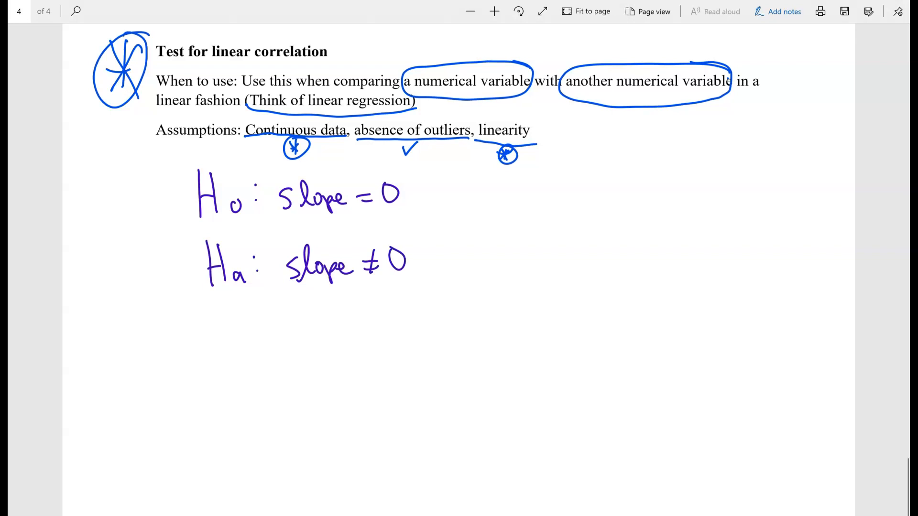
{"action": "left_click_drag", "start_coordinate": [581, 191], "coordinate": [598, 180]}
{"action": "left_click_drag", "start_coordinate": [653, 162], "coordinate": [654, 163]}
{"action": "left_click_drag", "start_coordinate": [580, 242], "coordinate": [598, 233]}
{"action": "left_click_drag", "start_coordinate": [619, 226], "coordinate": [626, 234]}
{"action": "mouse_move", "coordinate": [630, 219]}
{"action": "left_mouse_down"}
{"action": "mouse_move", "coordinate": [624, 240]}
{"action": "mouse_move", "coordinate": [641, 225]}
{"action": "left_mouse_up"}
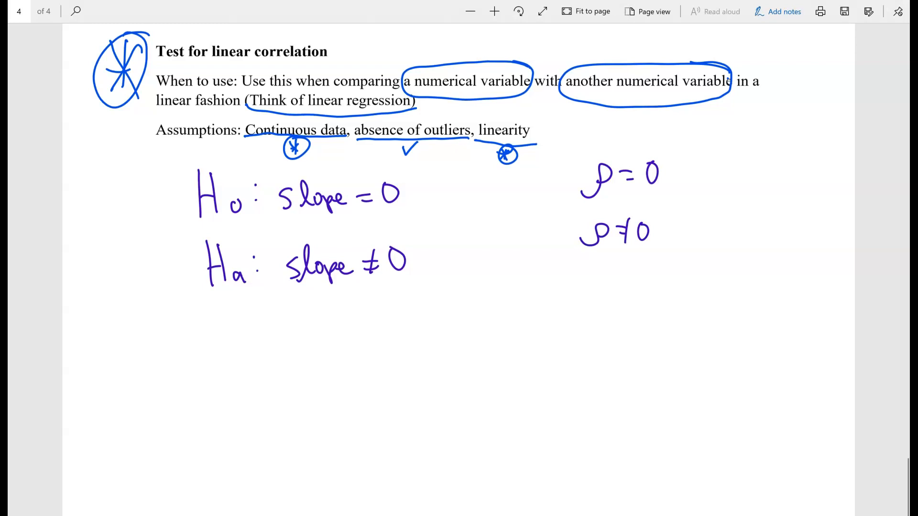
{"action": "left_click_drag", "start_coordinate": [596, 178], "coordinate": [653, 172]}
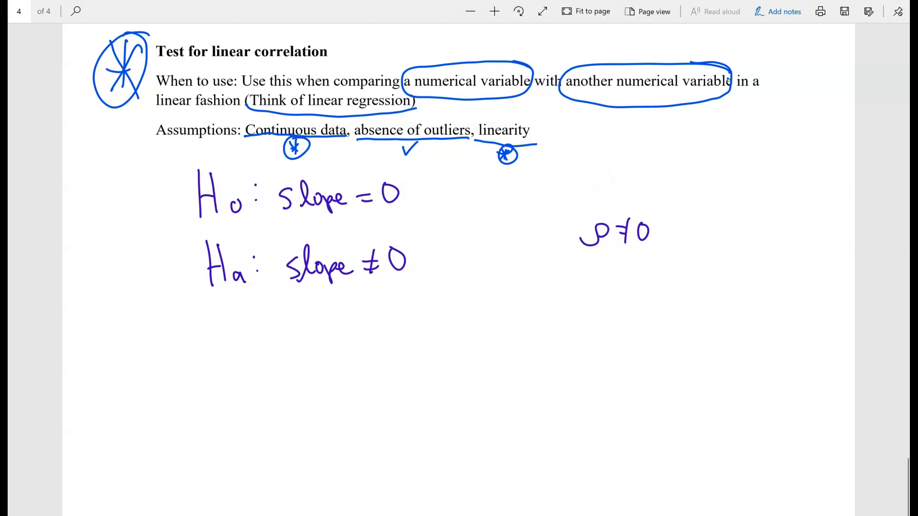
{"action": "left_click_drag", "start_coordinate": [587, 237], "coordinate": [646, 233]}
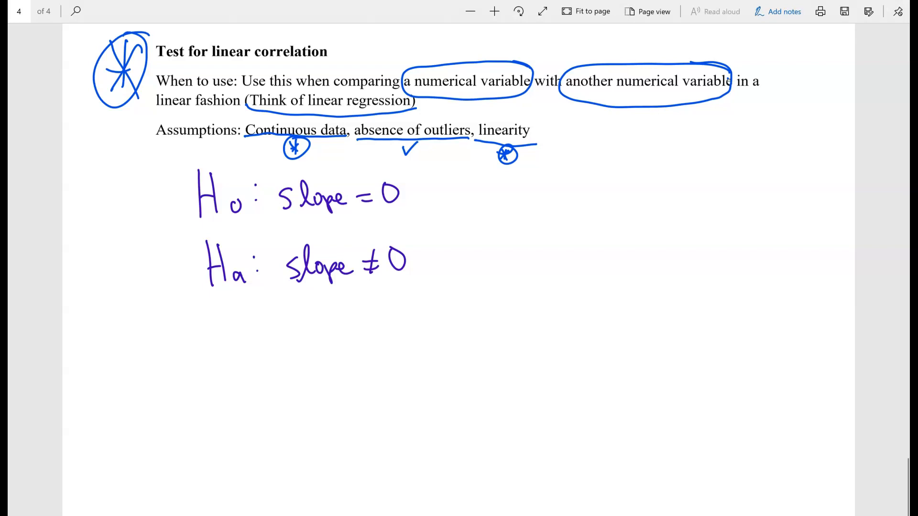
Sketch a scatterplot beside the null hypothesis, with axes, rising points and an upward-sloping line through them.
{"action": "mouse_move", "coordinate": [608, 136]}
{"action": "left_mouse_down"}
{"action": "mouse_move", "coordinate": [613, 216]}
{"action": "mouse_move", "coordinate": [762, 221]}
{"action": "left_mouse_up"}
{"action": "left_click", "coordinate": [645, 196]}
{"action": "left_click", "coordinate": [649, 190]}
{"action": "left_click", "coordinate": [654, 188]}
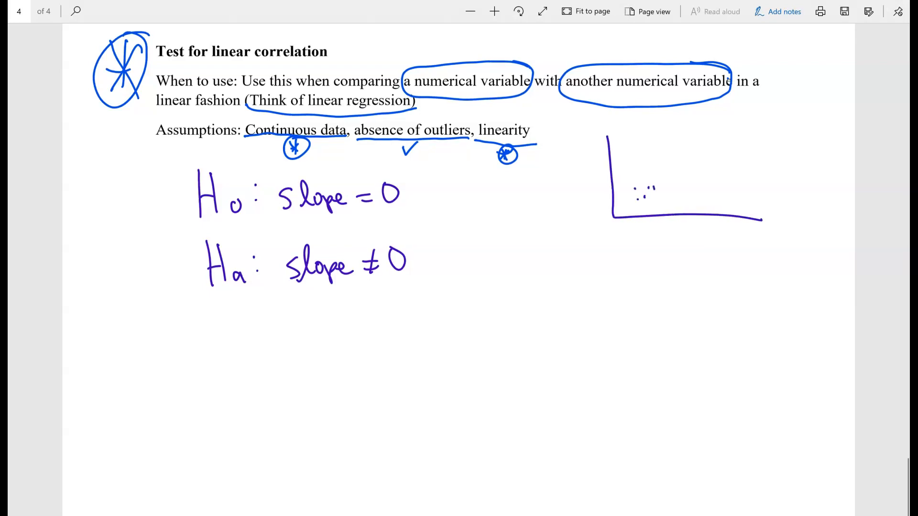
{"action": "left_click", "coordinate": [713, 162]}
{"action": "left_click", "coordinate": [717, 142]}
{"action": "left_click", "coordinate": [726, 146]}
{"action": "left_click", "coordinate": [729, 149]}
{"action": "left_click", "coordinate": [733, 138]}
{"action": "left_click", "coordinate": [743, 144]}
{"action": "left_click", "coordinate": [749, 136]}
{"action": "left_click_drag", "start_coordinate": [611, 212], "coordinate": [768, 128]}
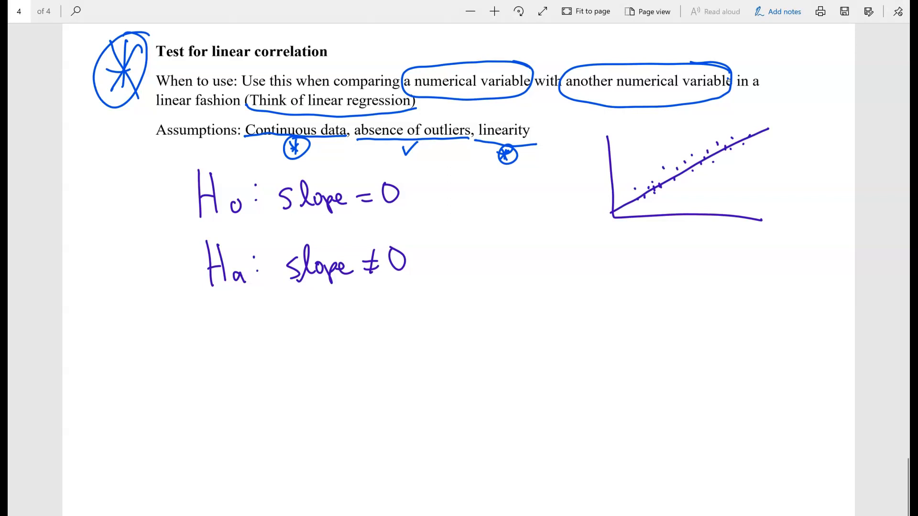
Write the equation y = b₀ + b₁x above the end of the sketched line, with an arrow pointing to b₁.
{"action": "mouse_move", "coordinate": [762, 106]}
{"action": "left_mouse_down"}
{"action": "mouse_move", "coordinate": [758, 120]}
{"action": "mouse_move", "coordinate": [770, 108]}
{"action": "left_mouse_up"}
{"action": "left_click_drag", "start_coordinate": [765, 112], "coordinate": [792, 105]}
{"action": "left_click_drag", "start_coordinate": [789, 102], "coordinate": [806, 111]}
{"action": "mouse_move", "coordinate": [798, 152]}
{"action": "left_mouse_down"}
{"action": "mouse_move", "coordinate": [788, 123]}
{"action": "mouse_move", "coordinate": [796, 113]}
{"action": "left_mouse_up"}
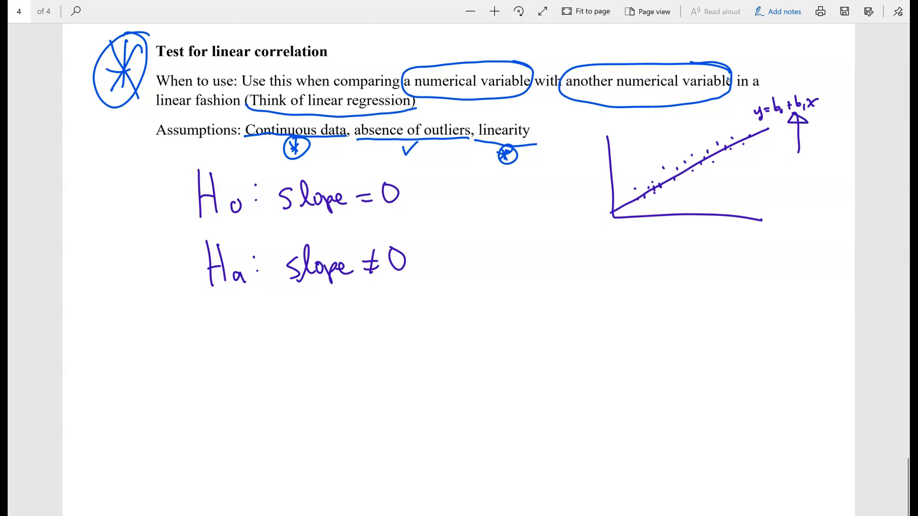
Undo the arrow and the b₀ + b₁x part of the line's equation, keeping "y =".
{"action": "key", "text": "ctrl+z"}
{"action": "key", "text": "ctrl+z"}
{"action": "key", "text": "ctrl+z"}
{"action": "key", "text": "ctrl+z"}
{"action": "key", "text": "ctrl+z"}
{"action": "key", "text": "ctrl+z"}
{"action": "key", "text": "ctrl+z"}
{"action": "key", "text": "ctrl+z"}
{"action": "key", "text": "ctrl+z"}
{"action": "key", "text": "ctrl+z"}
{"action": "key", "text": "ctrl+z"}
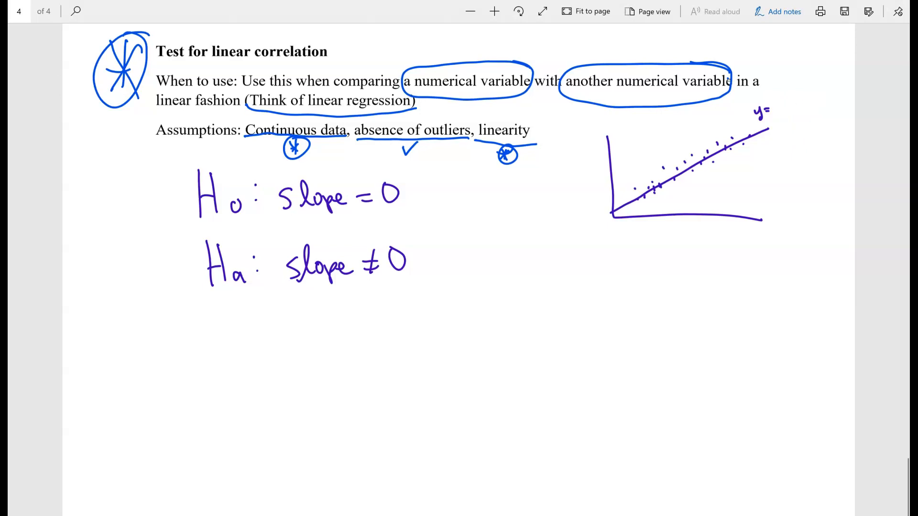
Complete the line's equation as y = b + ax and add an arrow to a labelled "slope".
{"action": "mouse_move", "coordinate": [778, 99]}
{"action": "left_mouse_down"}
{"action": "mouse_move", "coordinate": [779, 115]}
{"action": "mouse_move", "coordinate": [795, 105]}
{"action": "left_mouse_up"}
{"action": "left_click_drag", "start_coordinate": [792, 102], "coordinate": [792, 110]}
{"action": "mouse_move", "coordinate": [806, 102]}
{"action": "left_mouse_down"}
{"action": "mouse_move", "coordinate": [803, 142]}
{"action": "mouse_move", "coordinate": [788, 160]}
{"action": "left_mouse_up"}
{"action": "left_click_drag", "start_coordinate": [794, 160], "coordinate": [798, 161]}
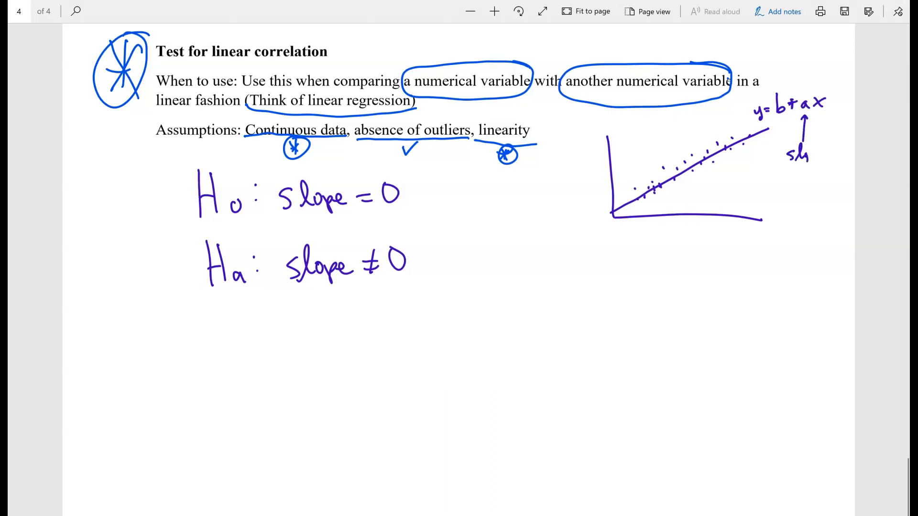
Underline "slope = 0" and sketch a second pair of axes with a horizontal line below the scatterplot.
{"action": "left_click_drag", "start_coordinate": [289, 219], "coordinate": [418, 203]}
{"action": "left_click_drag", "start_coordinate": [636, 251], "coordinate": [641, 333]}
{"action": "left_click_drag", "start_coordinate": [607, 315], "coordinate": [762, 319]}
{"action": "left_click_drag", "start_coordinate": [600, 285], "coordinate": [795, 281]}
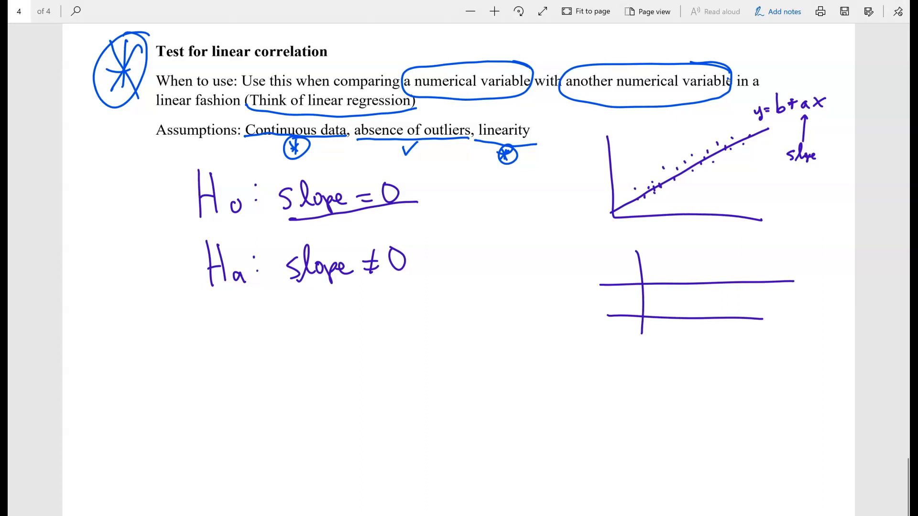
Handwrite "(no correlation)" beside the null hypothesis.
{"action": "left_click_drag", "start_coordinate": [442, 173], "coordinate": [439, 203]}
{"action": "left_click_drag", "start_coordinate": [452, 198], "coordinate": [472, 189]}
{"action": "mouse_move", "coordinate": [497, 189]}
{"action": "left_mouse_down"}
{"action": "mouse_move", "coordinate": [495, 201]}
{"action": "mouse_move", "coordinate": [502, 192]}
{"action": "left_mouse_up"}
{"action": "mouse_move", "coordinate": [507, 201]}
{"action": "left_mouse_down"}
{"action": "mouse_move", "coordinate": [513, 190]}
{"action": "mouse_move", "coordinate": [535, 190]}
{"action": "left_mouse_up"}
{"action": "mouse_move", "coordinate": [534, 192]}
{"action": "left_mouse_down"}
{"action": "mouse_move", "coordinate": [540, 177]}
{"action": "mouse_move", "coordinate": [582, 182]}
{"action": "left_mouse_up"}
{"action": "left_click_drag", "start_coordinate": [578, 165], "coordinate": [591, 198]}
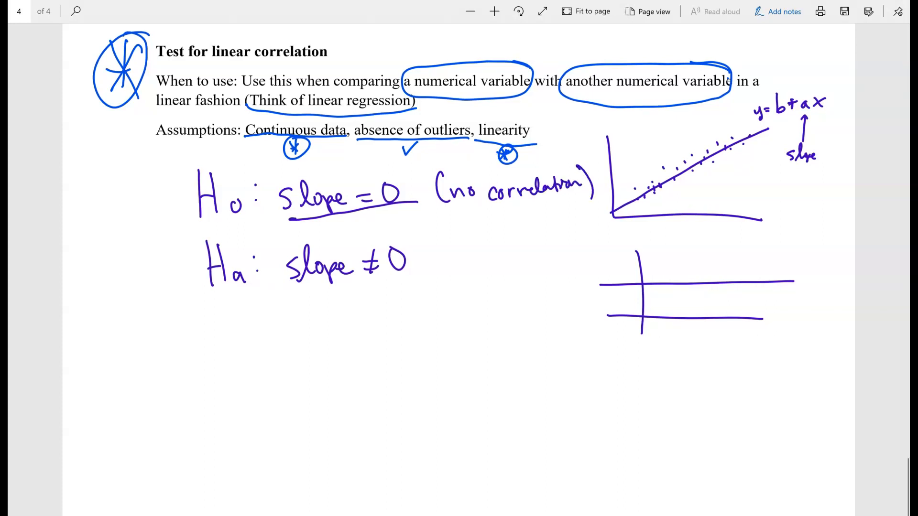
Handwrite "(correlation)" beside the alternative hypothesis.
{"action": "mouse_move", "coordinate": [464, 242]}
{"action": "left_mouse_down"}
{"action": "mouse_move", "coordinate": [461, 266]}
{"action": "mouse_move", "coordinate": [476, 264]}
{"action": "left_mouse_up"}
{"action": "left_click_drag", "start_coordinate": [484, 255], "coordinate": [522, 240]}
{"action": "left_click_drag", "start_coordinate": [526, 252], "coordinate": [543, 245]}
{"action": "left_click_drag", "start_coordinate": [544, 248], "coordinate": [572, 258]}
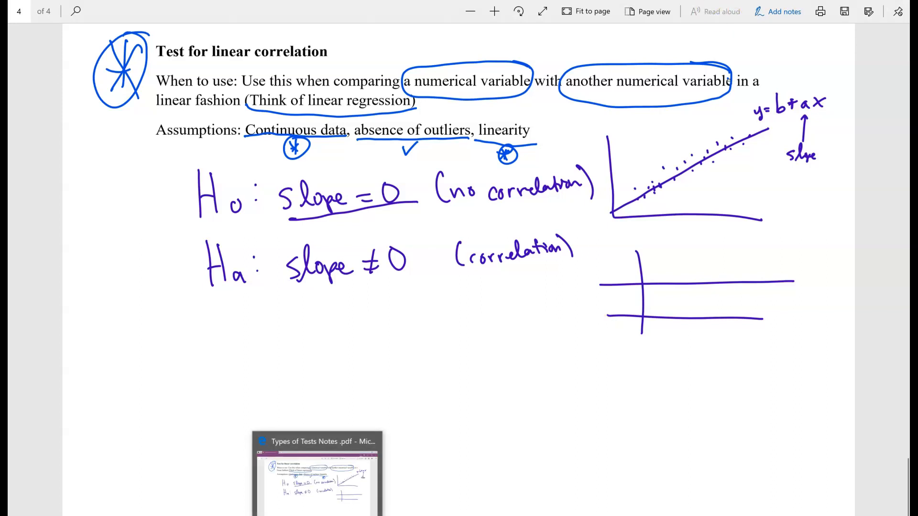
Switch to StatCrunch and close the Analysis of Variance results.
{"action": "left_click", "coordinate": [470, 466]}
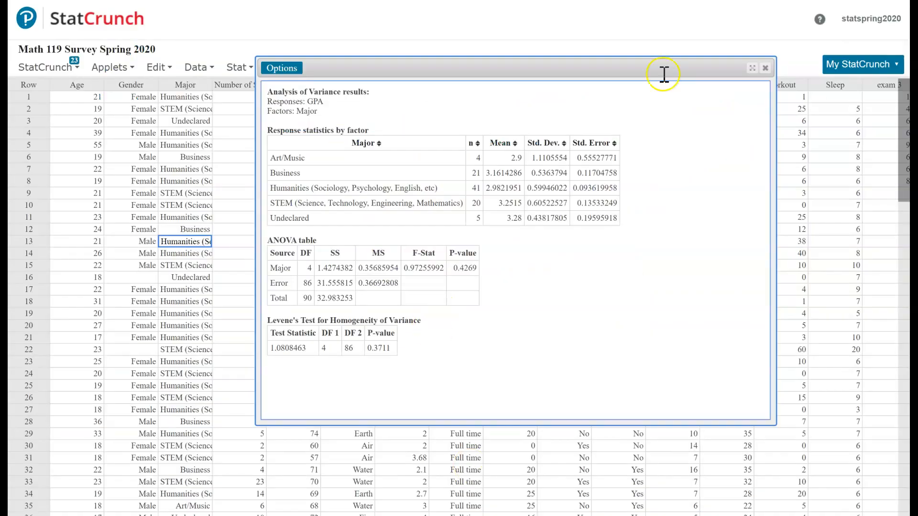
{"action": "left_click", "coordinate": [766, 69]}
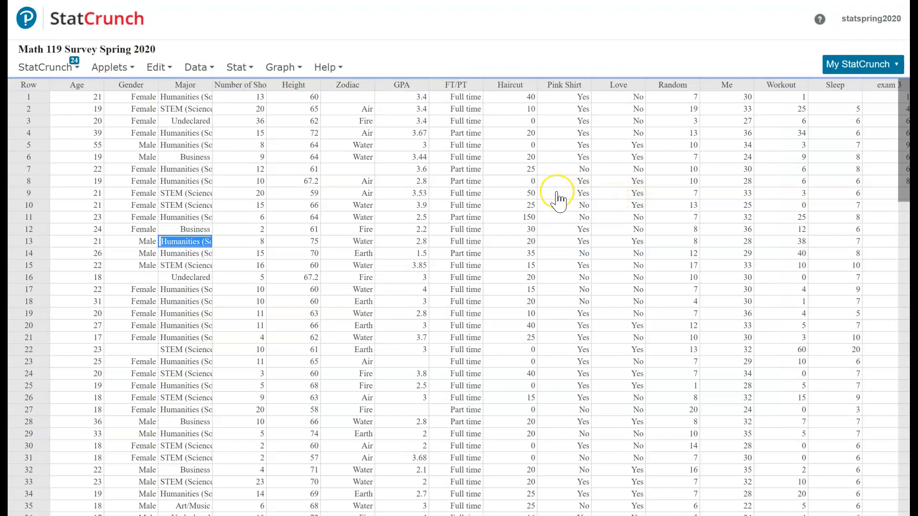
Examine the values down the Sleep column to judge whether the data are continuous.
{"action": "left_click", "coordinate": [838, 145]}
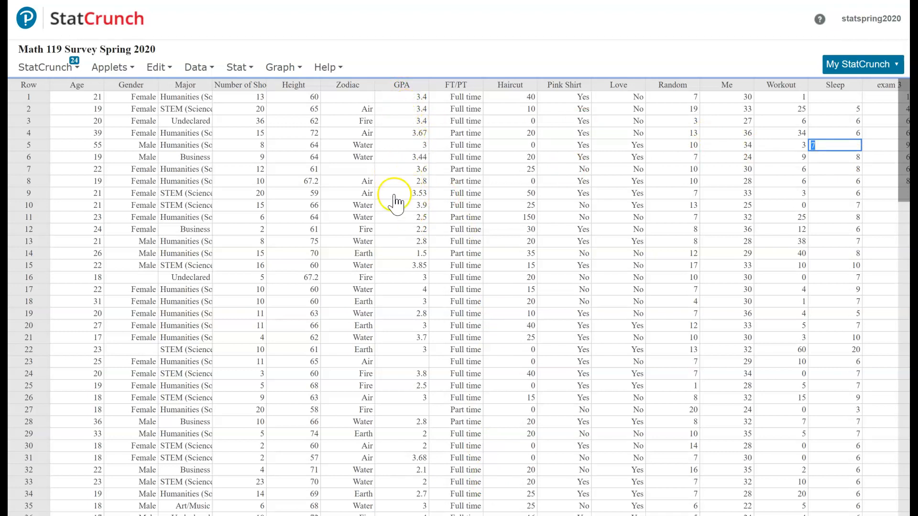
{"action": "left_click", "coordinate": [843, 278]}
{"action": "key", "text": "Down"}
{"action": "key", "text": "Down"}
{"action": "key", "text": "Down"}
{"action": "key", "text": "Down"}
{"action": "key", "text": "Down"}
{"action": "key", "text": "Down"}
{"action": "key", "text": "Down"}
{"action": "key", "text": "Down"}
{"action": "key", "text": "Down"}
{"action": "key", "text": "Down"}
{"action": "key", "text": "Down"}
{"action": "key", "text": "Down"}
{"action": "key", "text": "Down"}
{"action": "key", "text": "Down"}
{"action": "key", "text": "Down"}
{"action": "key", "text": "Down"}
{"action": "key", "text": "Down"}
{"action": "key", "text": "Down"}
{"action": "key", "text": "Down"}
{"action": "key", "text": "Down"}
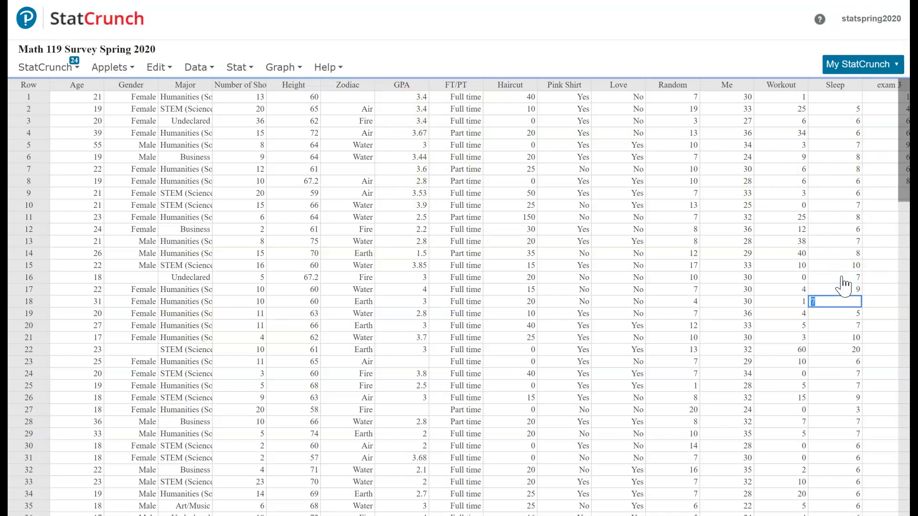
{"action": "key", "text": "Down"}
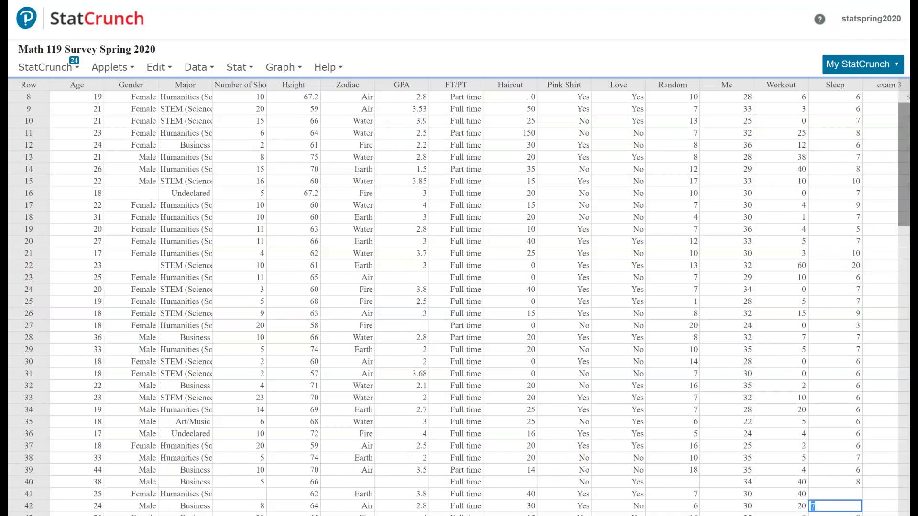
Switch back to the PDF notes and handwrite "sleep is discrete" under the continuous data assumption.
{"action": "key", "text": "alt+Tab"}
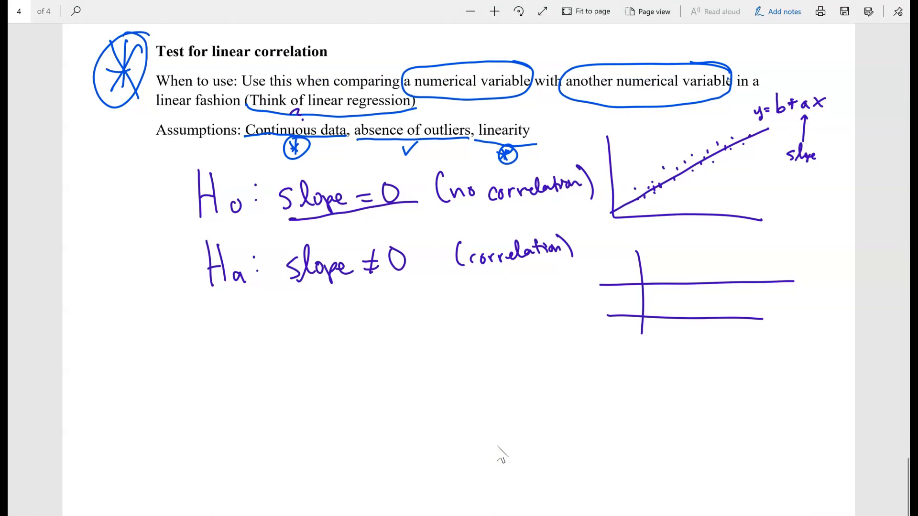
{"action": "left_click_drag", "start_coordinate": [269, 158], "coordinate": [274, 170]}
{"action": "left_click_drag", "start_coordinate": [277, 163], "coordinate": [332, 158]}
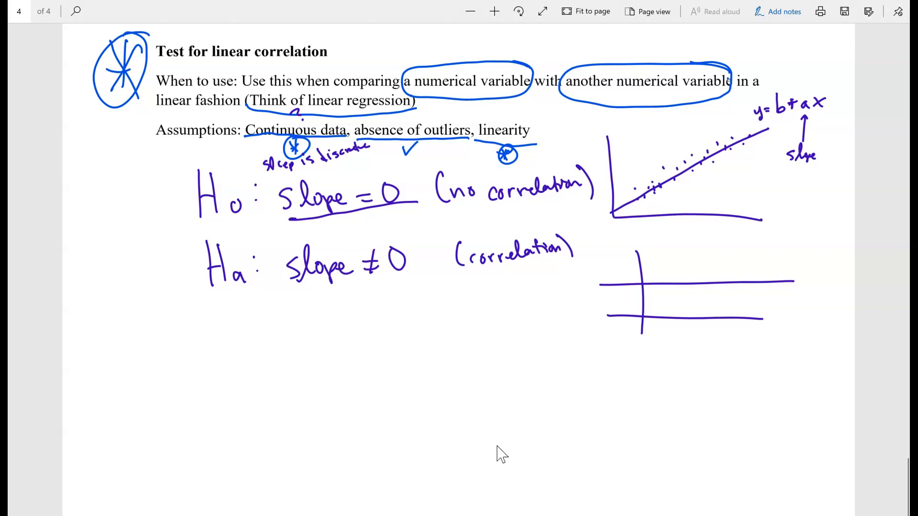
Circle the absence of outliers and linearity assumptions and handwrite "scatterplot" beside them.
{"action": "left_click_drag", "start_coordinate": [404, 148], "coordinate": [421, 140]}
{"action": "mouse_move", "coordinate": [546, 116]}
{"action": "left_mouse_down"}
{"action": "mouse_move", "coordinate": [531, 142]}
{"action": "mouse_move", "coordinate": [534, 101]}
{"action": "left_mouse_up"}
{"action": "mouse_move", "coordinate": [469, 117]}
{"action": "left_mouse_down"}
{"action": "mouse_move", "coordinate": [362, 107]}
{"action": "mouse_move", "coordinate": [450, 142]}
{"action": "mouse_move", "coordinate": [452, 107]}
{"action": "mouse_move", "coordinate": [529, 99]}
{"action": "mouse_move", "coordinate": [547, 121]}
{"action": "mouse_move", "coordinate": [623, 119]}
{"action": "left_mouse_up"}
{"action": "left_click_drag", "start_coordinate": [621, 116], "coordinate": [630, 109]}
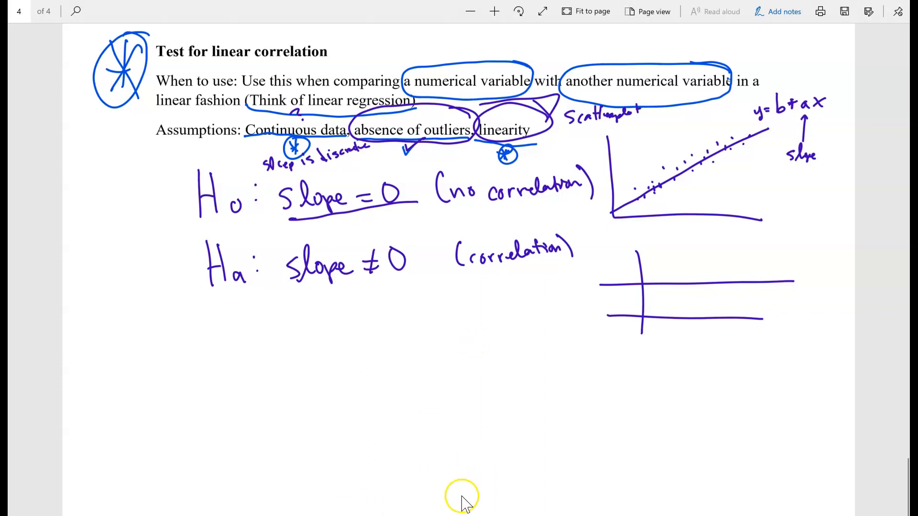
Switch to StatCrunch and create a scatter plot with Sleep as the X variable and GPA as the Y variable.
{"action": "mouse_move", "coordinate": [495, 515]}
{"action": "left_click", "coordinate": [495, 478]}
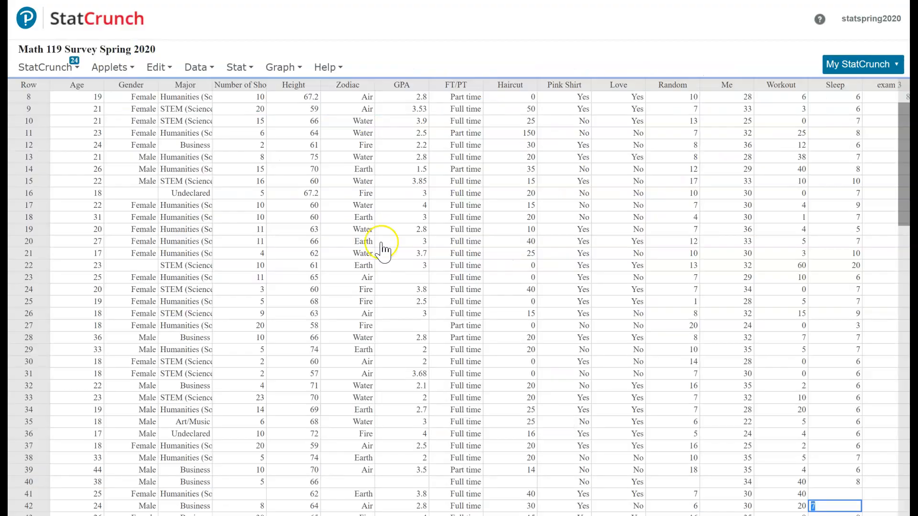
{"action": "left_click", "coordinate": [280, 67]}
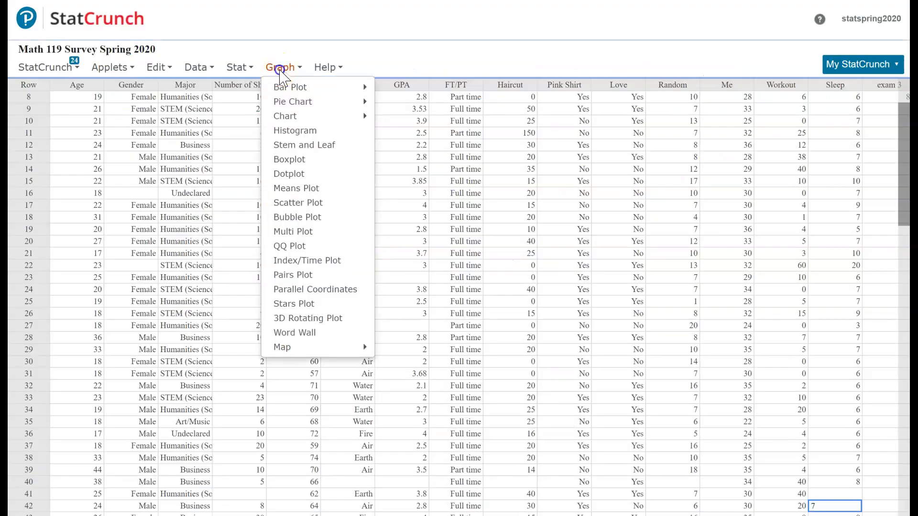
{"action": "left_click", "coordinate": [304, 203]}
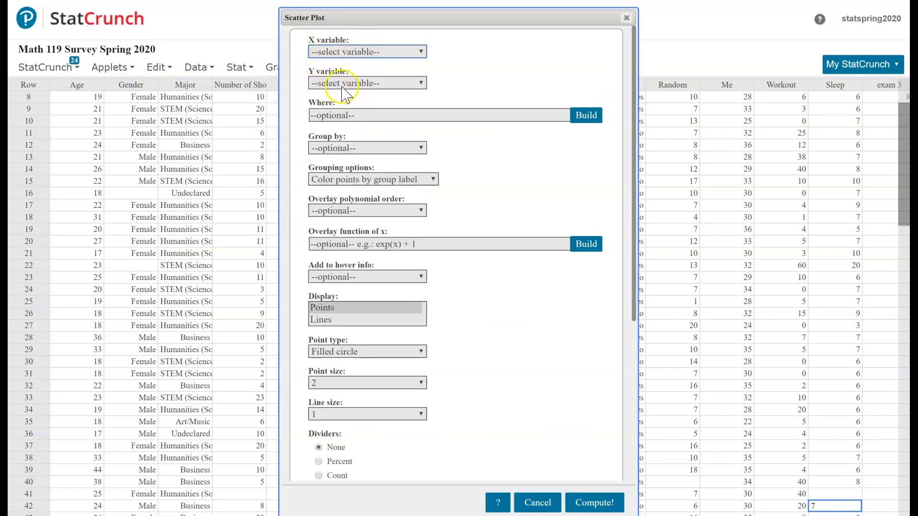
{"action": "left_click", "coordinate": [369, 52]}
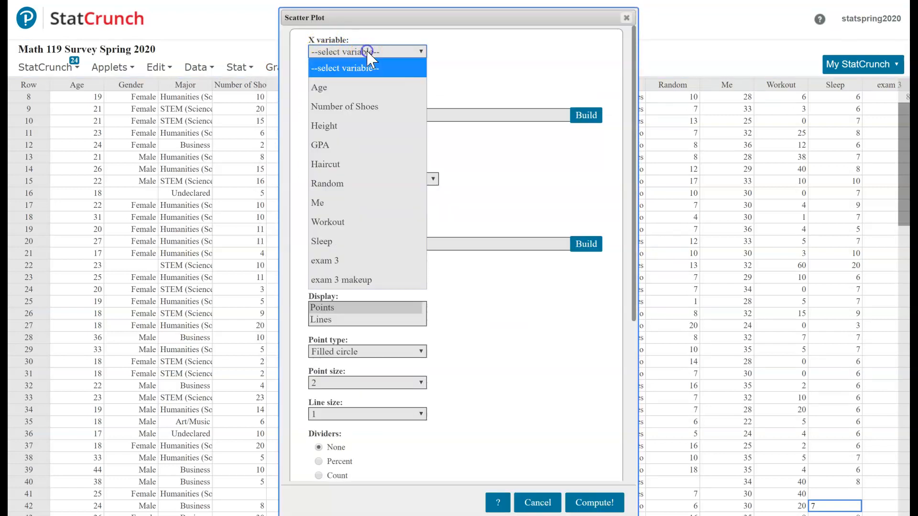
{"action": "left_click", "coordinate": [324, 239]}
{"action": "left_click", "coordinate": [340, 83]}
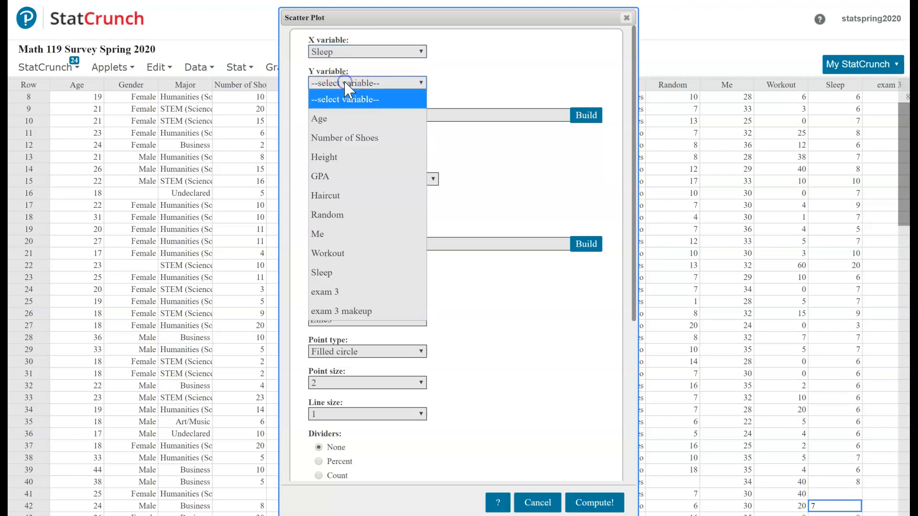
{"action": "left_click", "coordinate": [324, 177]}
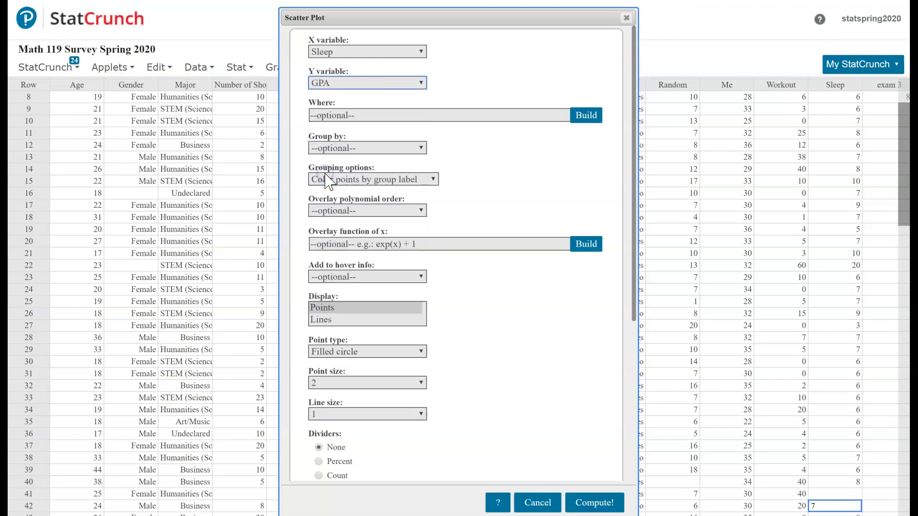
{"action": "left_click", "coordinate": [605, 505]}
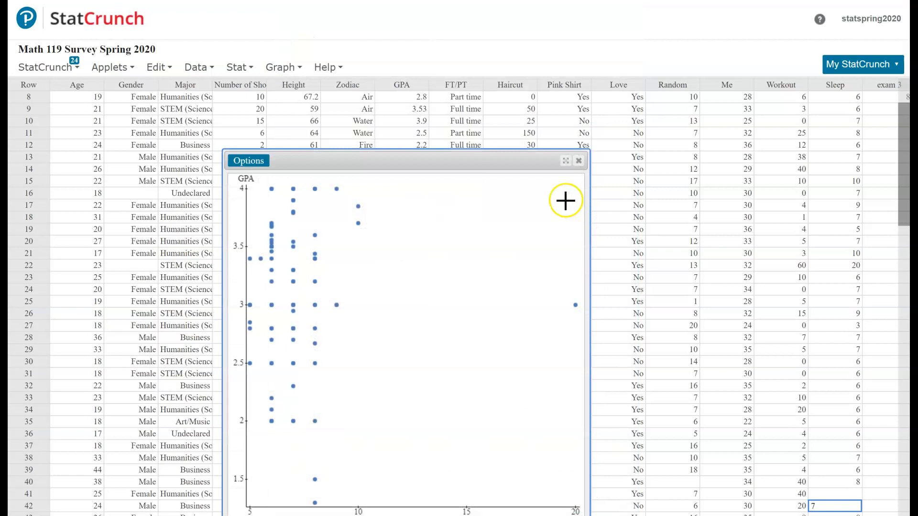
Highlight the outlying point at Sleep 20 on the scatter plot and clear the Sleep value in row 22.
{"action": "left_click_drag", "start_coordinate": [525, 164], "coordinate": [544, 39]}
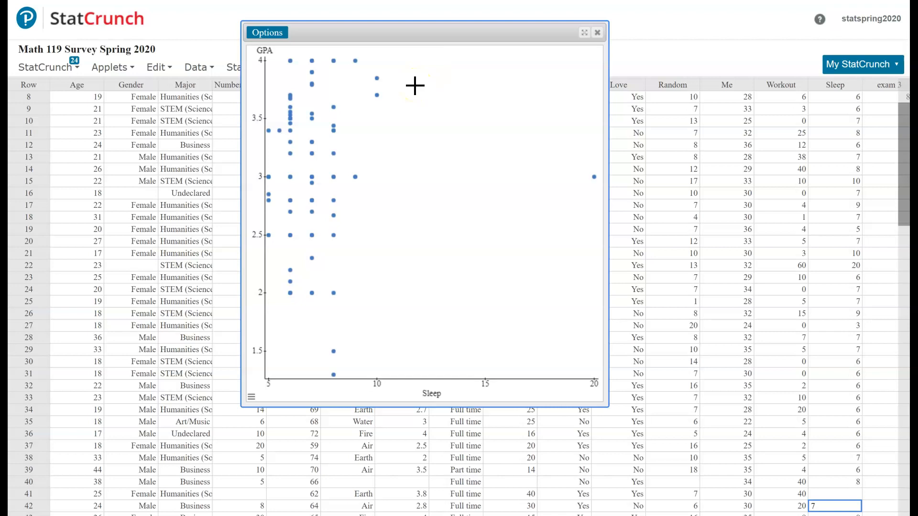
{"action": "left_click", "coordinate": [594, 177]}
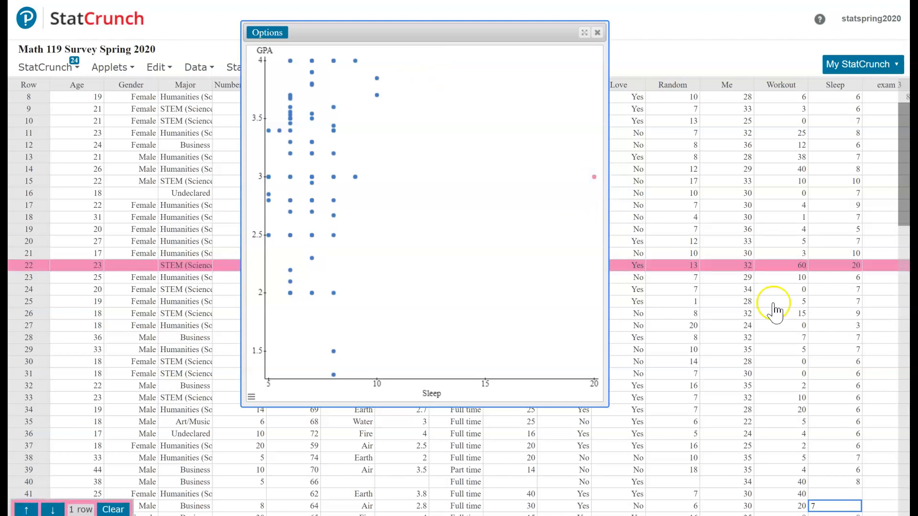
{"action": "left_click", "coordinate": [851, 266]}
{"action": "key", "text": "BackSpace"}
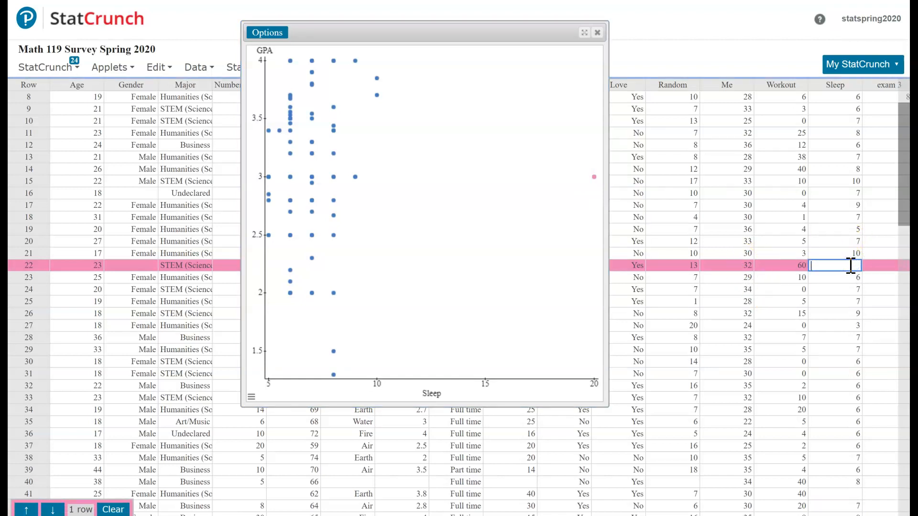
{"action": "left_click", "coordinate": [597, 33]}
{"action": "left_click", "coordinate": [116, 510]}
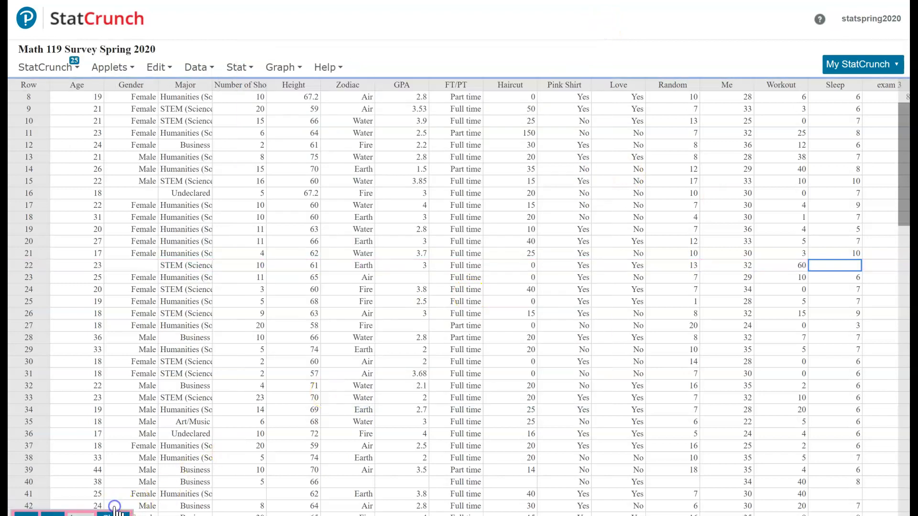
Create a new scatter plot with Sleep as the X variable and GPA as the Y variable, and move its window higher.
{"action": "left_click", "coordinate": [270, 70]}
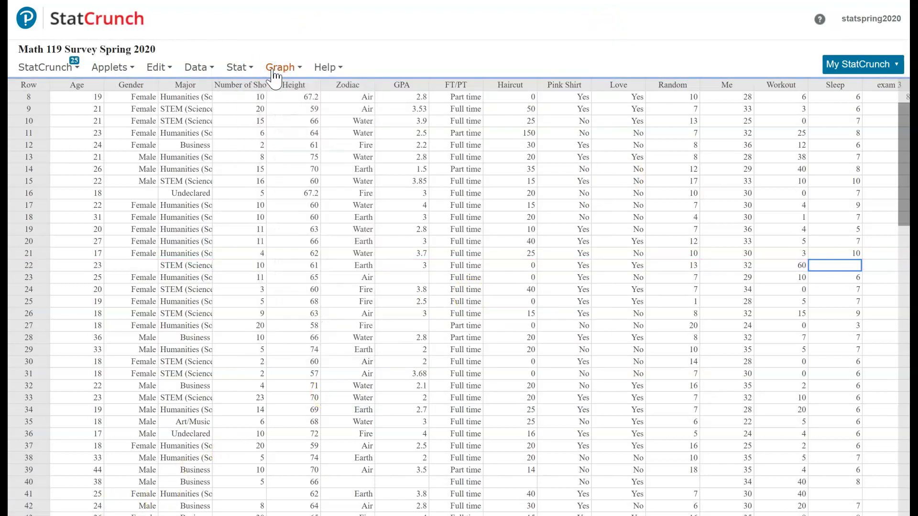
{"action": "left_click", "coordinate": [274, 72]}
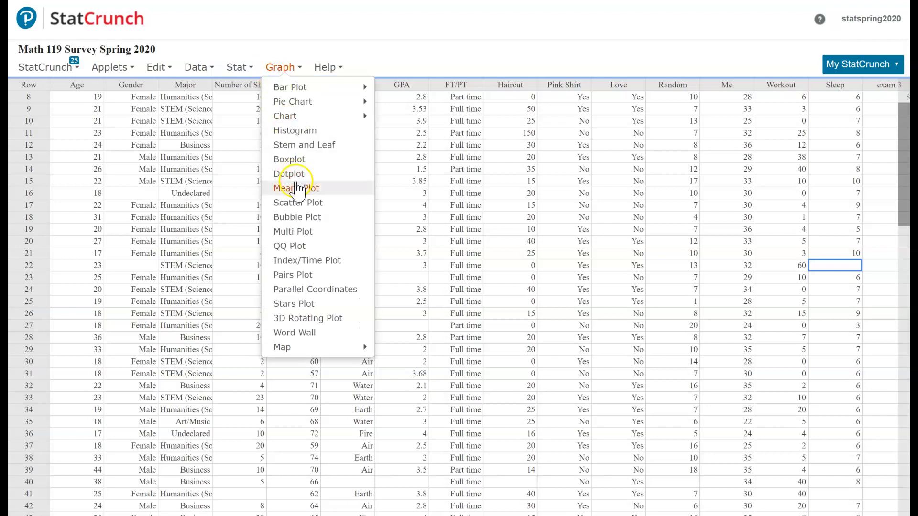
{"action": "left_click", "coordinate": [299, 204]}
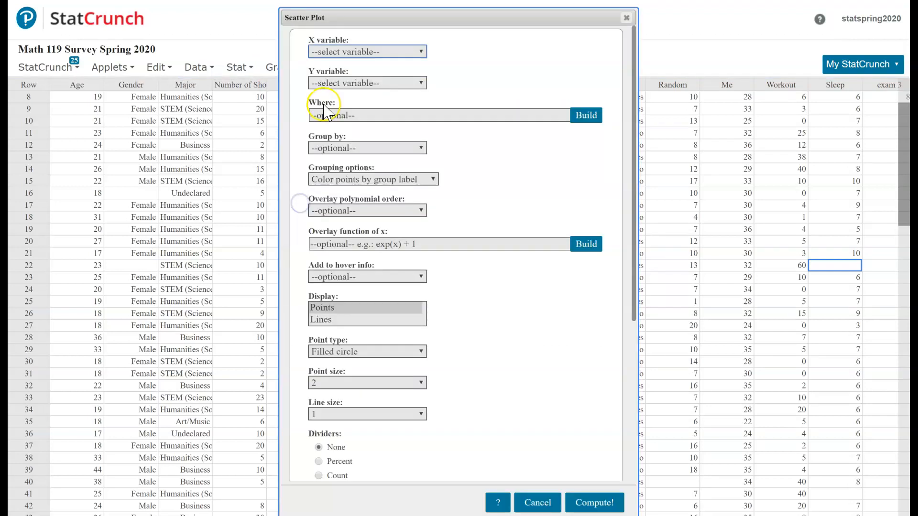
{"action": "left_click", "coordinate": [350, 52]}
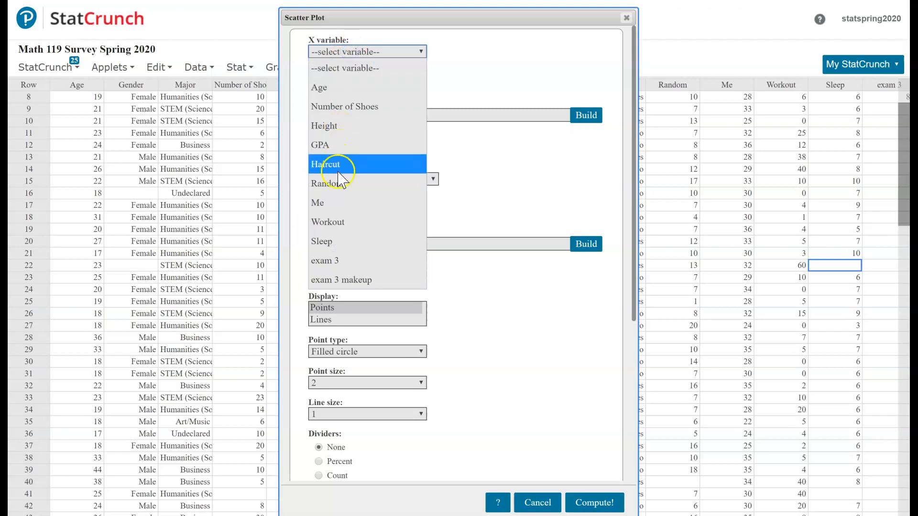
{"action": "left_click", "coordinate": [337, 242]}
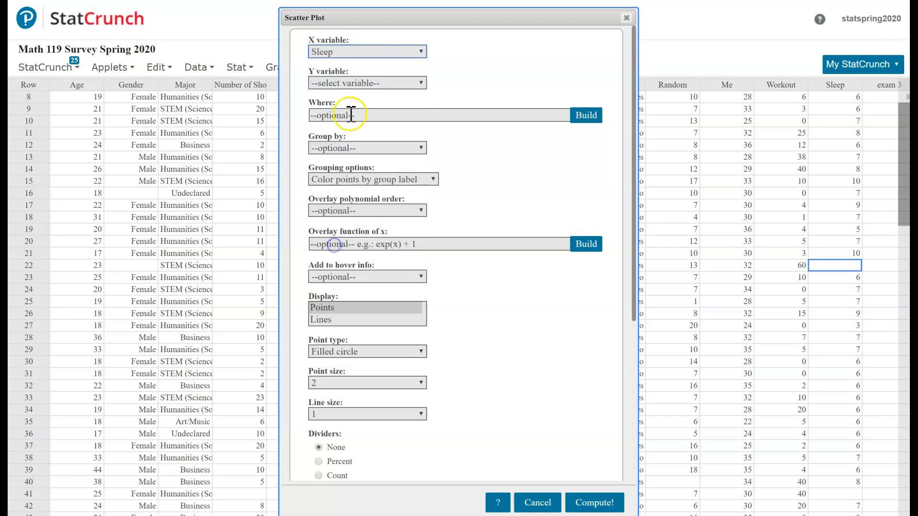
{"action": "left_click", "coordinate": [353, 82]}
{"action": "left_click", "coordinate": [325, 177]}
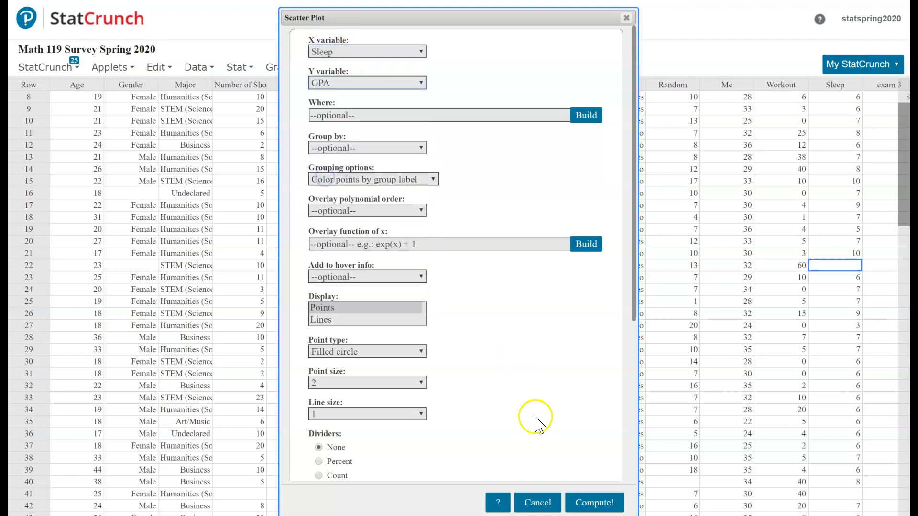
{"action": "left_click", "coordinate": [585, 503]}
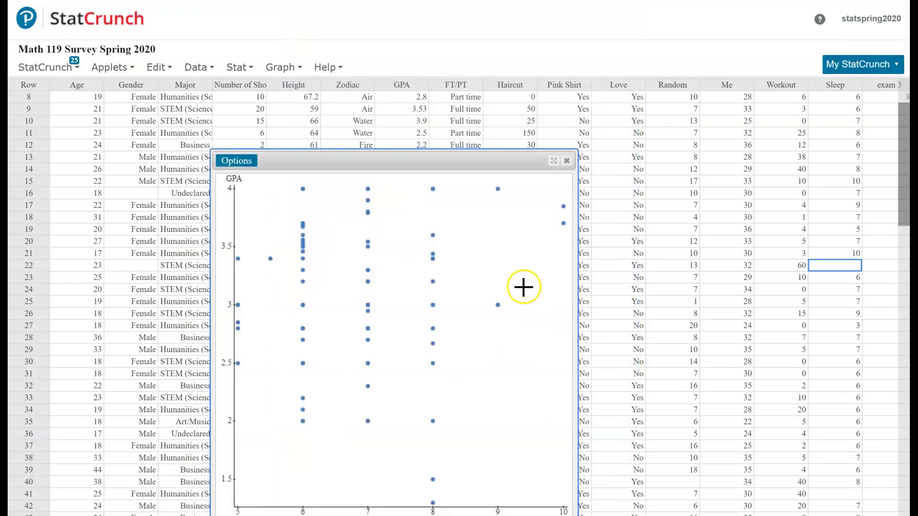
{"action": "left_click_drag", "start_coordinate": [454, 164], "coordinate": [485, 56]}
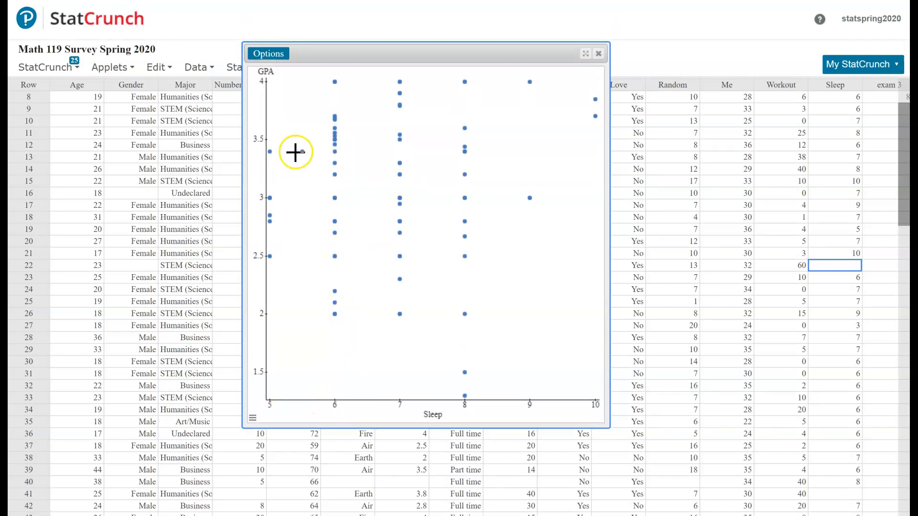
{"action": "mouse_move", "coordinate": [303, 152]}
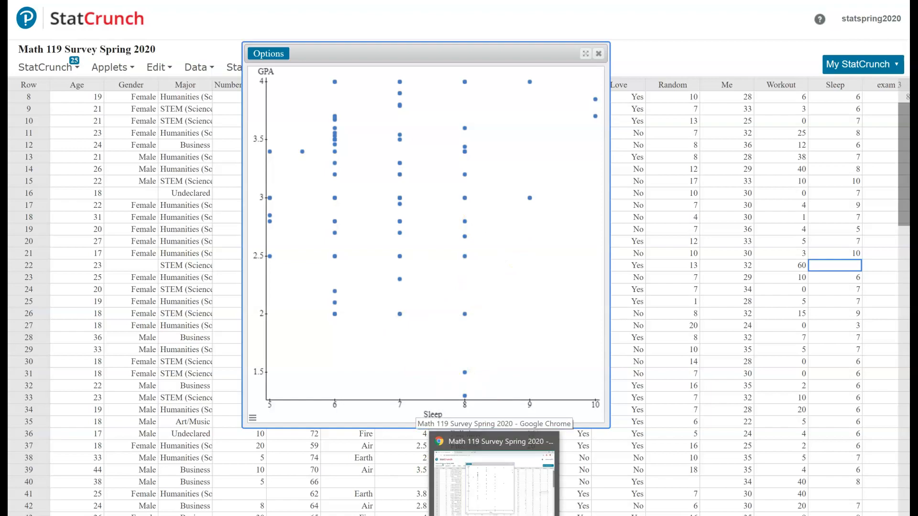
Switch to the PDF notes, check off absence of outliers, and handwrite "?" and "not really" at the linearity assumption.
{"action": "left_click", "coordinate": [456, 491]}
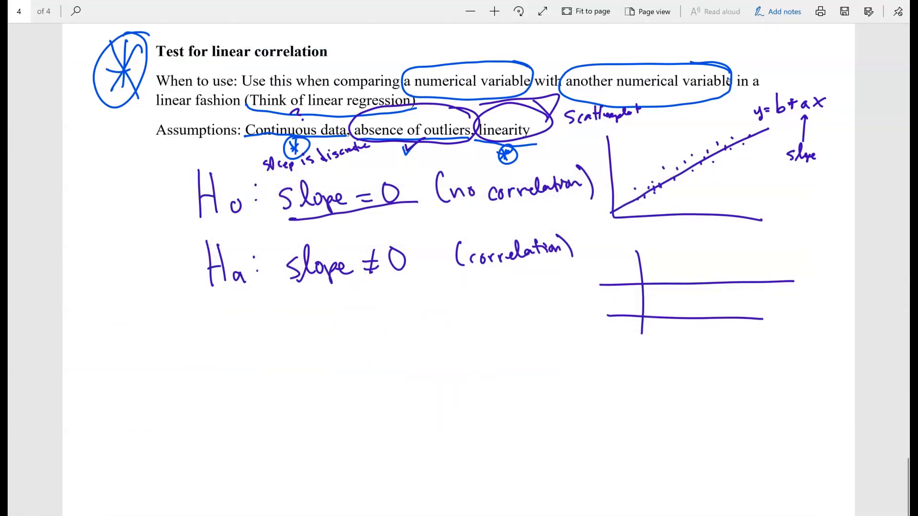
{"action": "left_click_drag", "start_coordinate": [411, 145], "coordinate": [424, 133]}
{"action": "left_click_drag", "start_coordinate": [534, 122], "coordinate": [536, 128]}
{"action": "left_click_drag", "start_coordinate": [545, 149], "coordinate": [552, 148]}
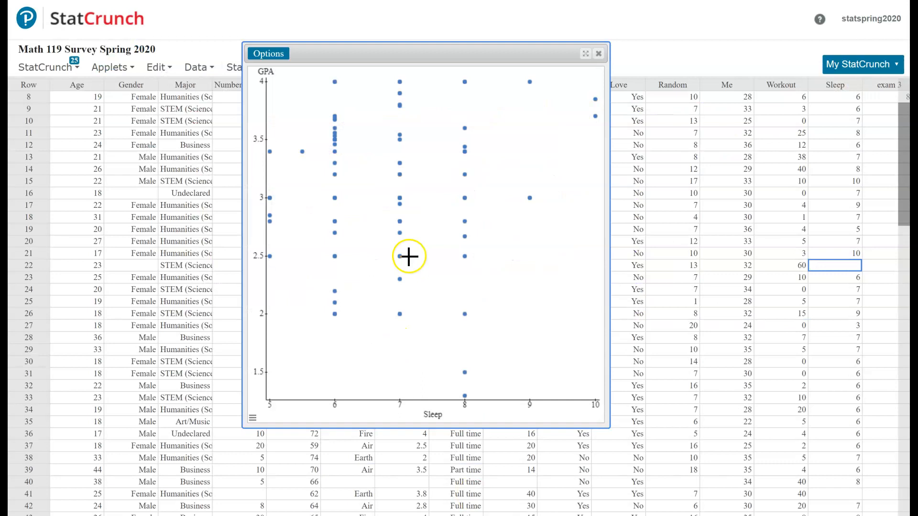
Close the scatter plot in StatCrunch and run a simple linear regression with Sleep as X and GPA as Y, testing slope = 0 against ≠ 0.
{"action": "left_click", "coordinate": [599, 52]}
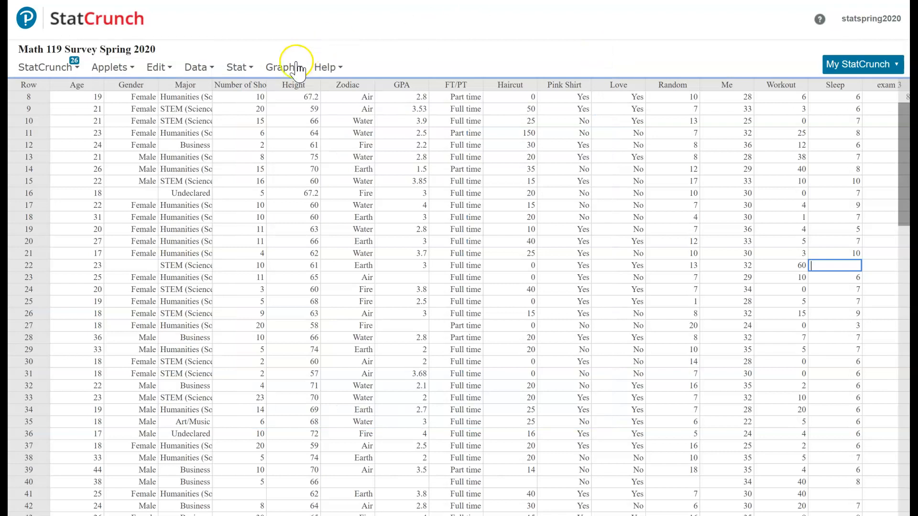
{"action": "left_click", "coordinate": [236, 69]}
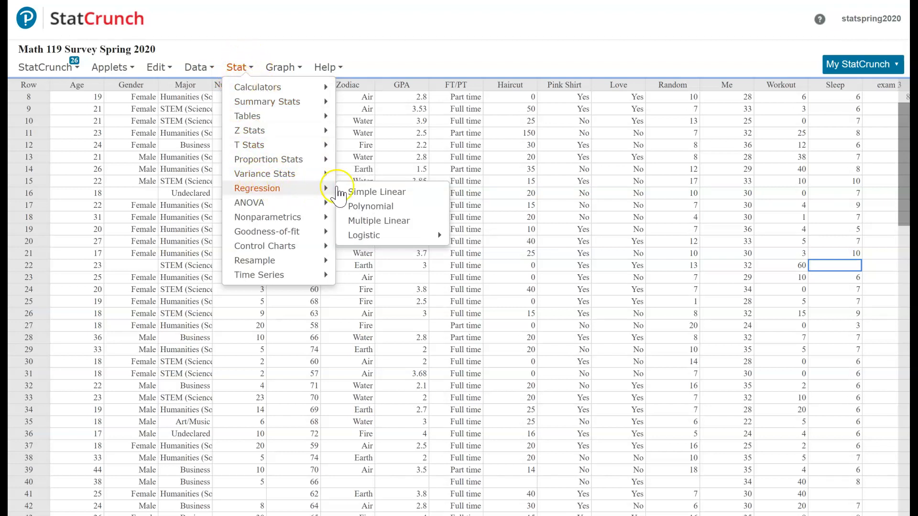
{"action": "left_click", "coordinate": [369, 192]}
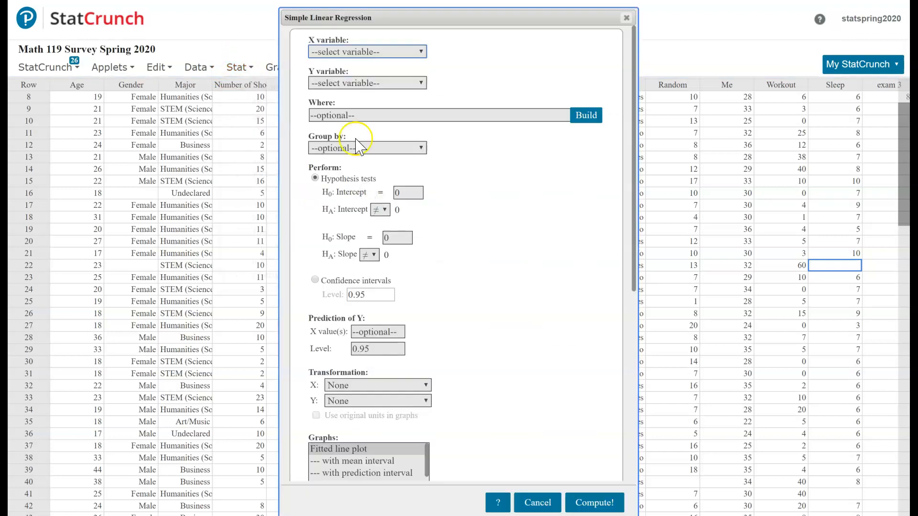
{"action": "left_click", "coordinate": [352, 51]}
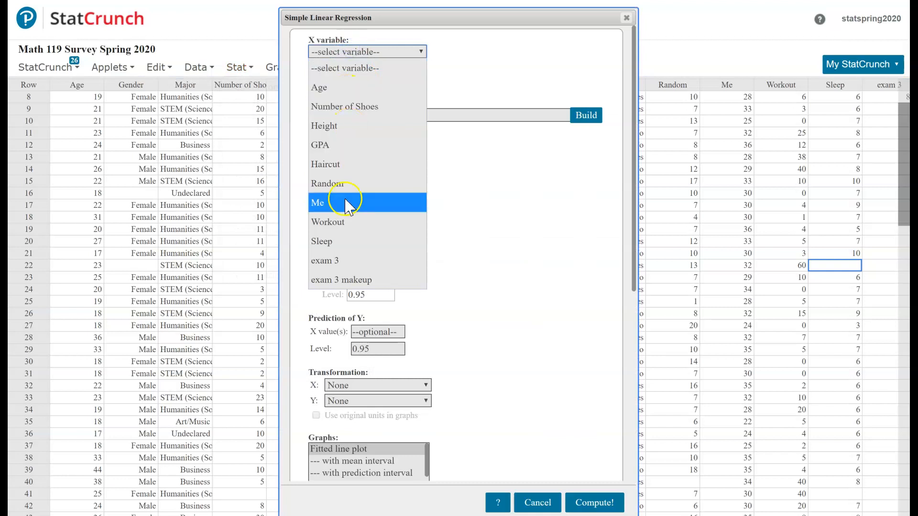
{"action": "left_click", "coordinate": [335, 241]}
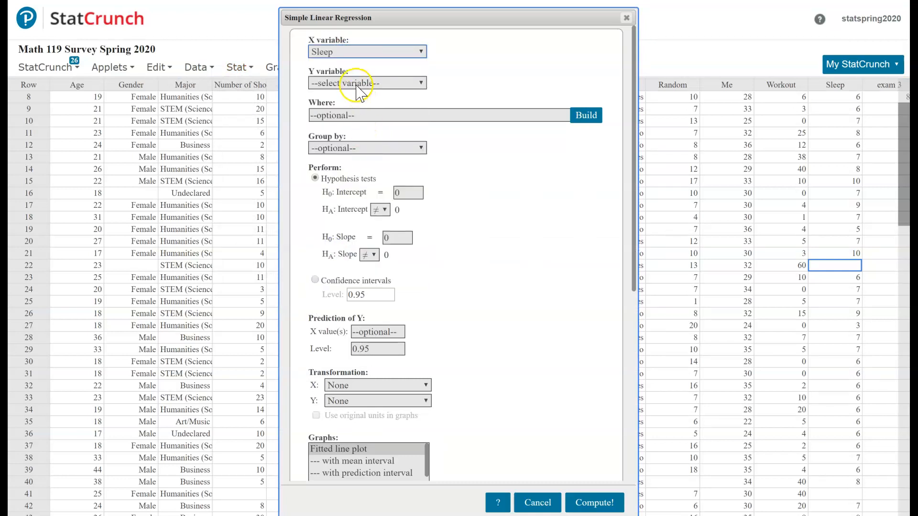
{"action": "left_click", "coordinate": [356, 85]}
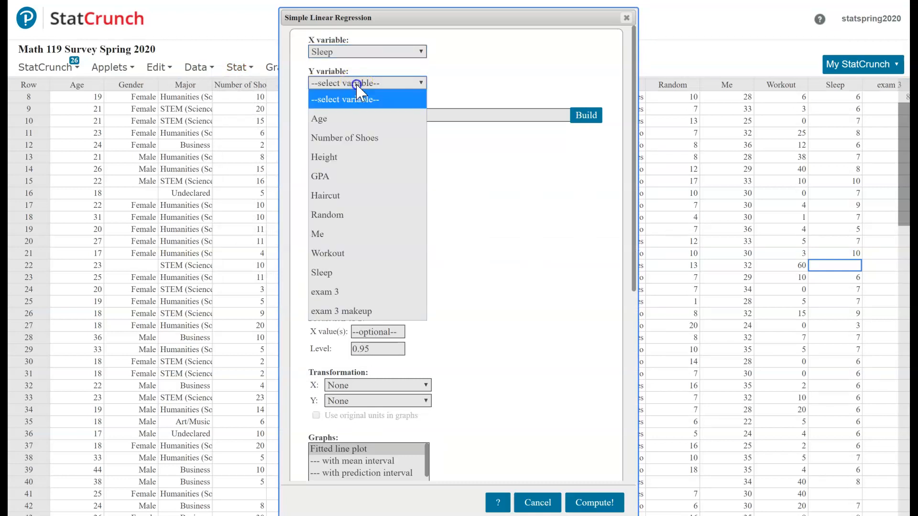
{"action": "left_click", "coordinate": [334, 178]}
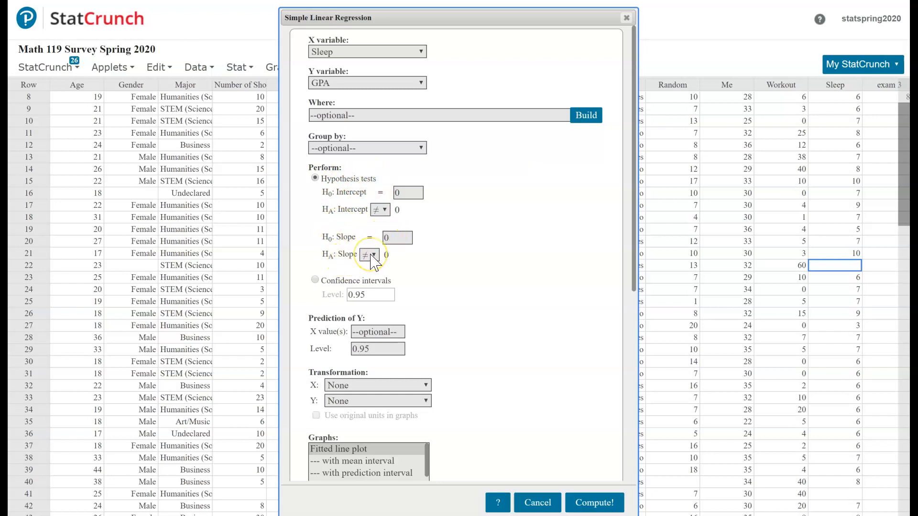
{"action": "left_click", "coordinate": [596, 502]}
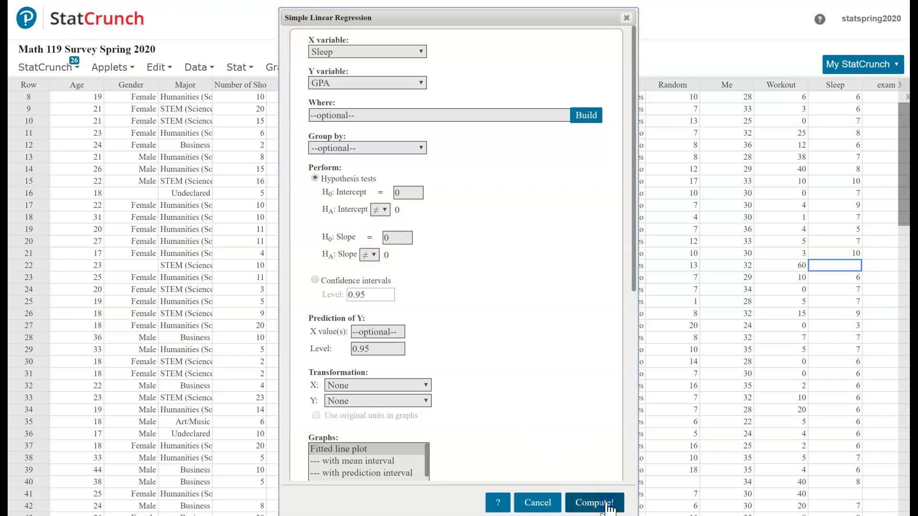
{"action": "left_click_drag", "start_coordinate": [482, 154], "coordinate": [524, 26]}
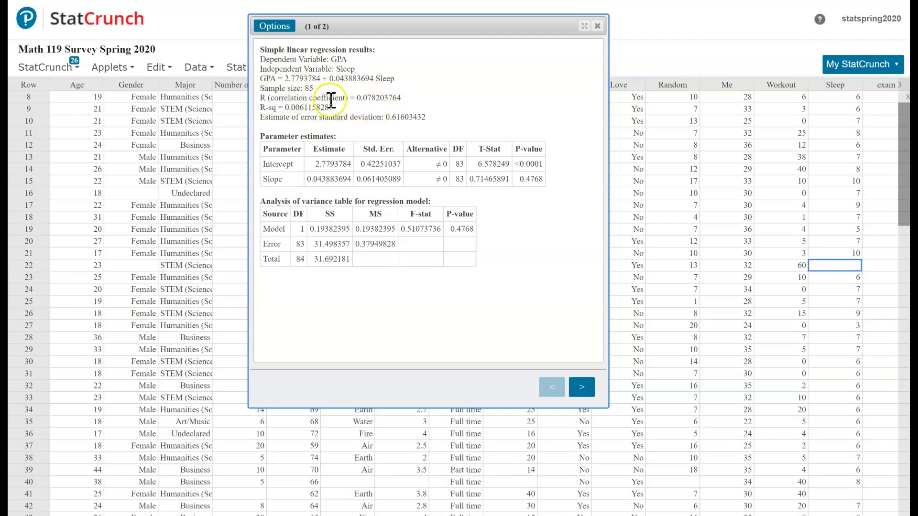
Highlight the correlation coefficient in the regression results and close the results window.
{"action": "left_click_drag", "start_coordinate": [356, 97], "coordinate": [404, 98]}
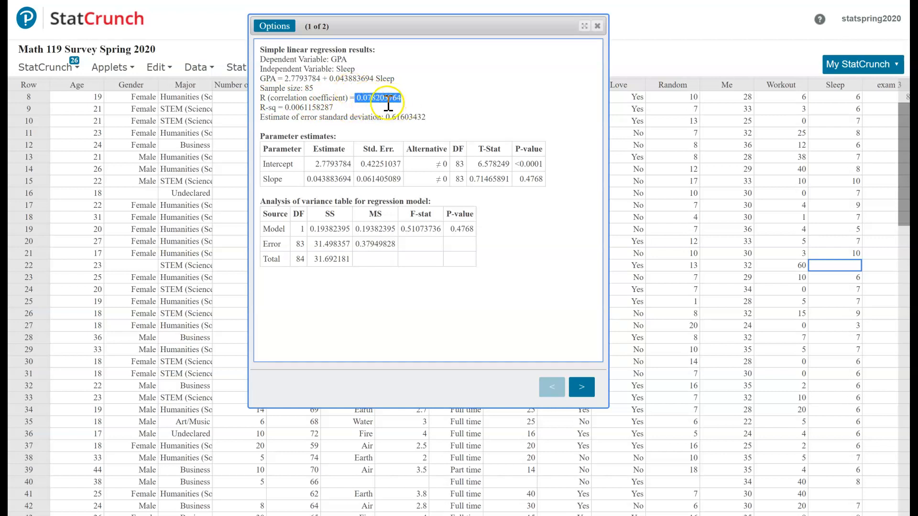
{"action": "left_click", "coordinate": [422, 99]}
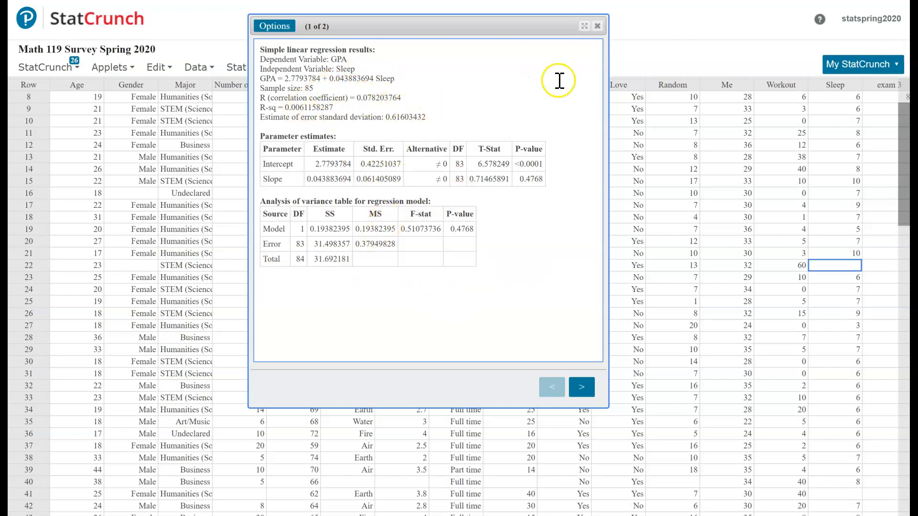
{"action": "left_click", "coordinate": [597, 26]}
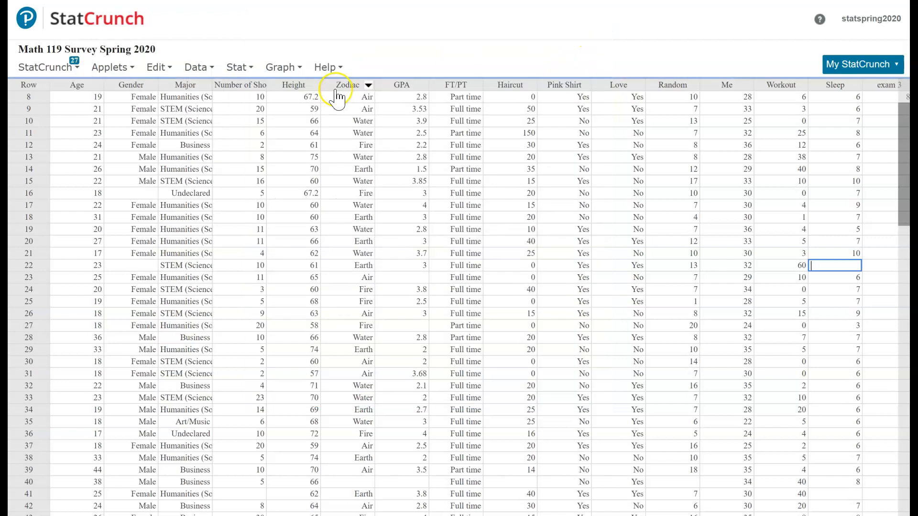
Compute the summary-statistics correlation between the GPA and Sleep columns with the two-sided P-value displayed and no grouping.
{"action": "left_click", "coordinate": [287, 69]}
{"action": "left_click", "coordinate": [239, 67]}
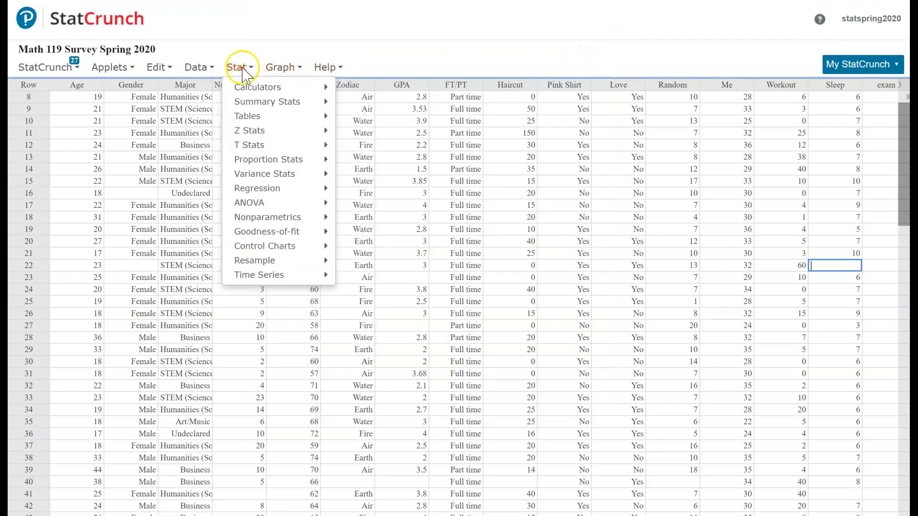
{"action": "mouse_move", "coordinate": [259, 107]}
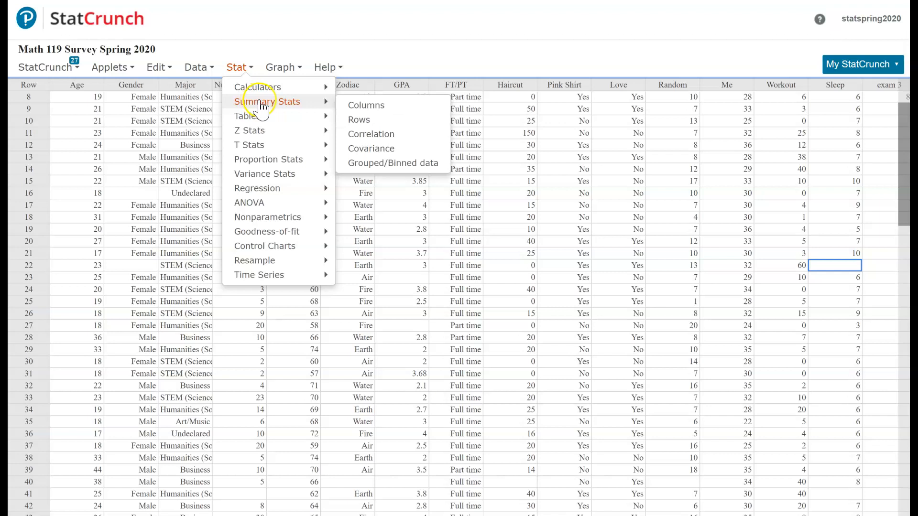
{"action": "left_click", "coordinate": [371, 136]}
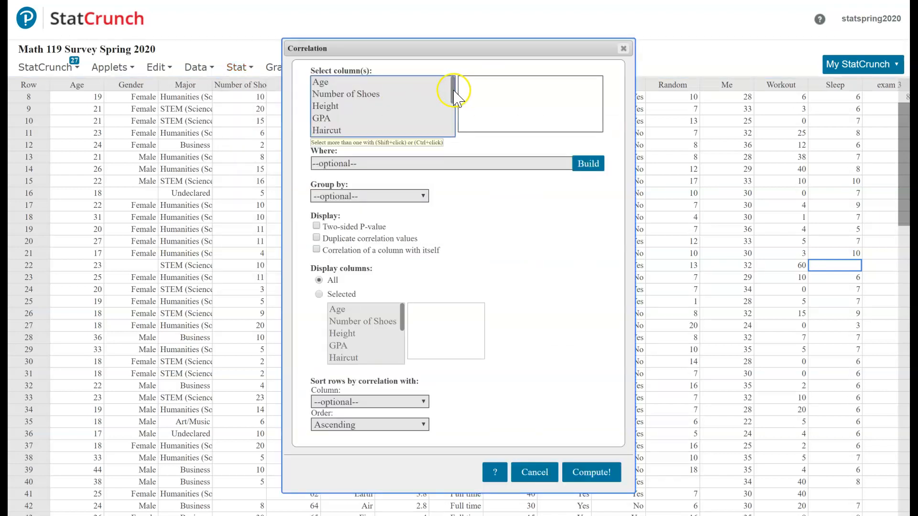
{"action": "left_click_drag", "start_coordinate": [453, 90], "coordinate": [453, 120]}
{"action": "left_click", "coordinate": [367, 97]}
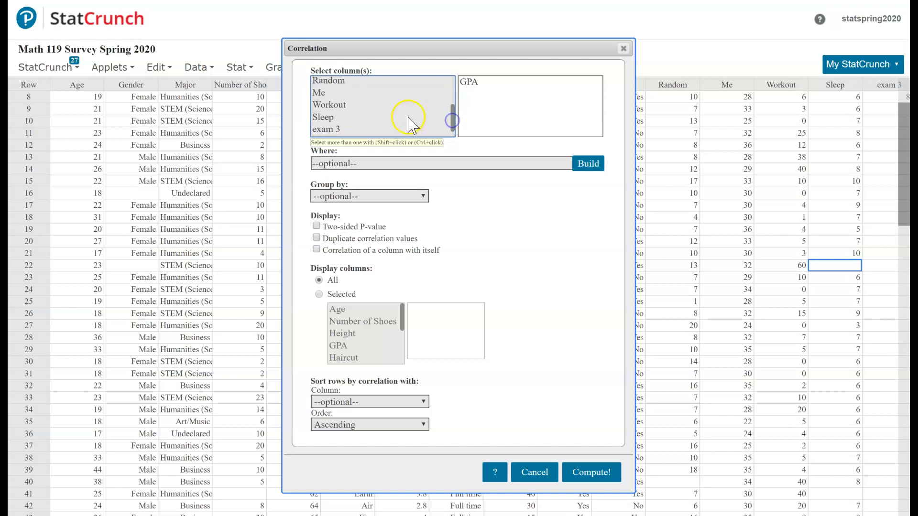
{"action": "left_click", "coordinate": [352, 117]}
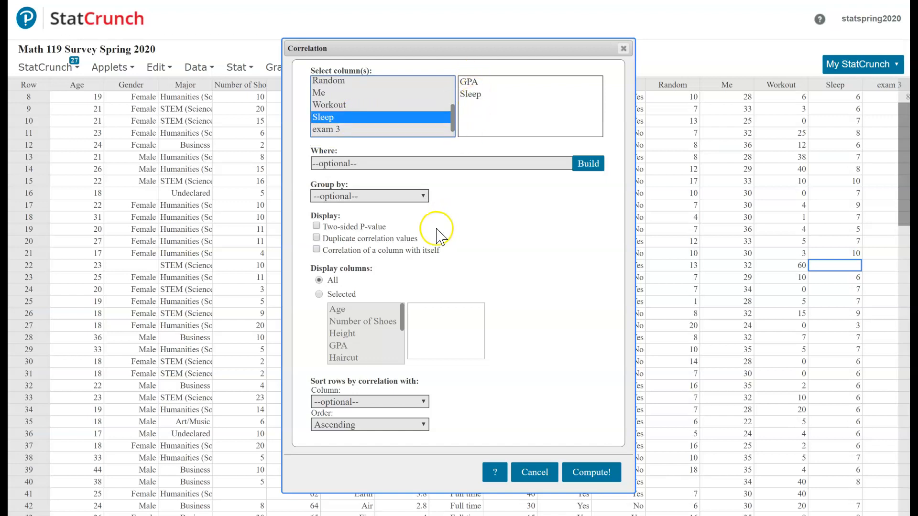
{"action": "left_click", "coordinate": [317, 227]}
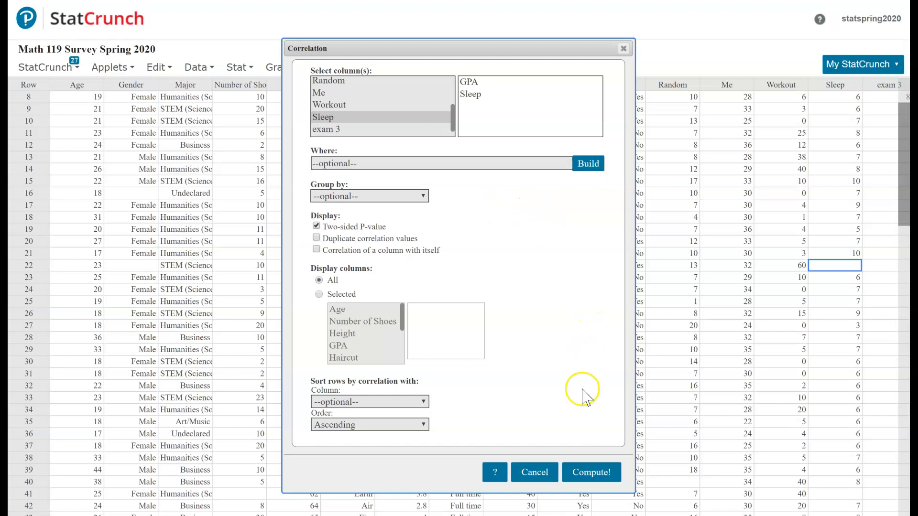
{"action": "left_click", "coordinate": [401, 197]}
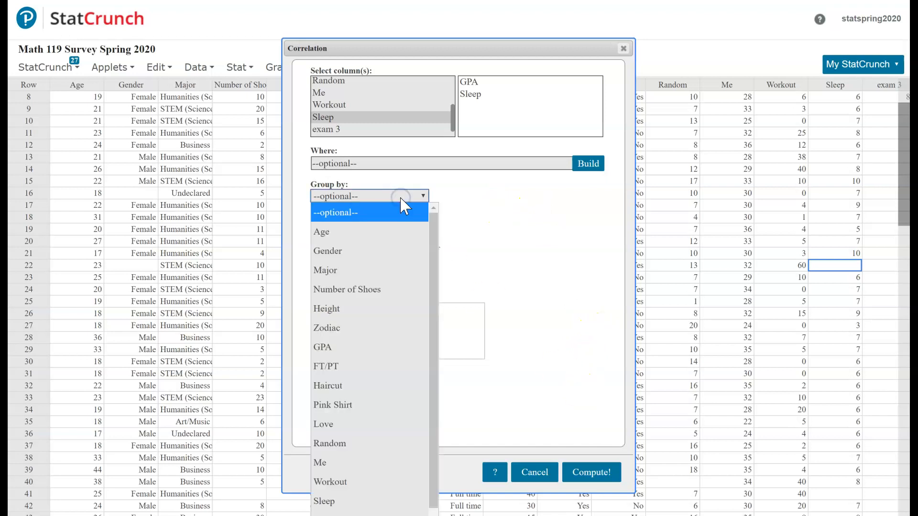
{"action": "left_click", "coordinate": [404, 210]}
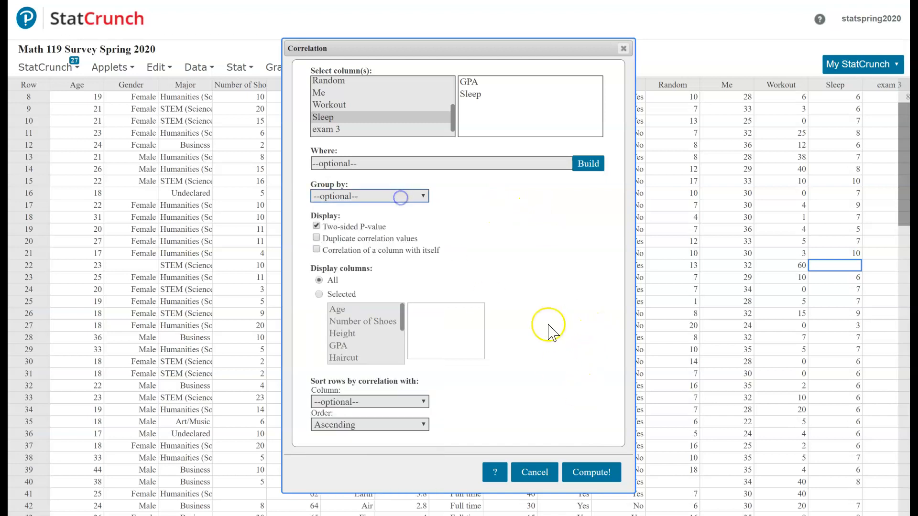
{"action": "left_click", "coordinate": [593, 473]}
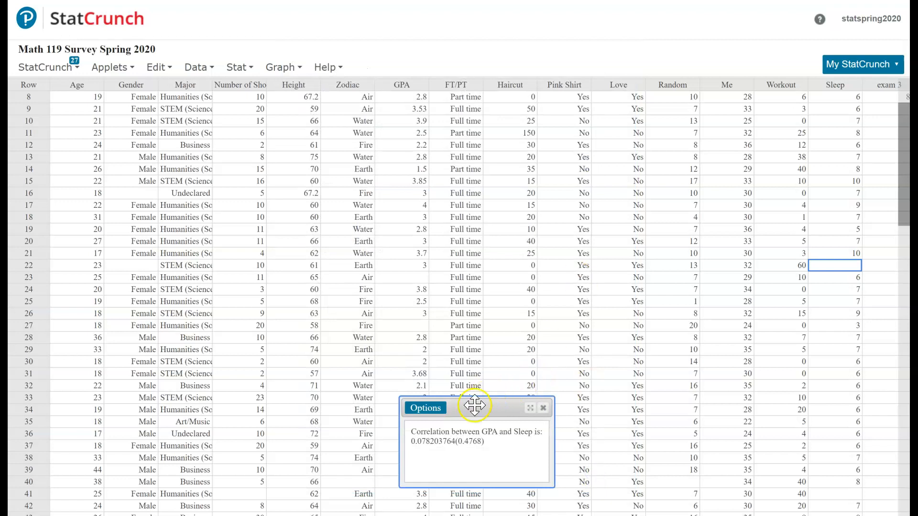
Enlarge the correlation result window to read it, close it, and switch back to the PDF notes.
{"action": "left_click_drag", "start_coordinate": [473, 407], "coordinate": [477, 158]}
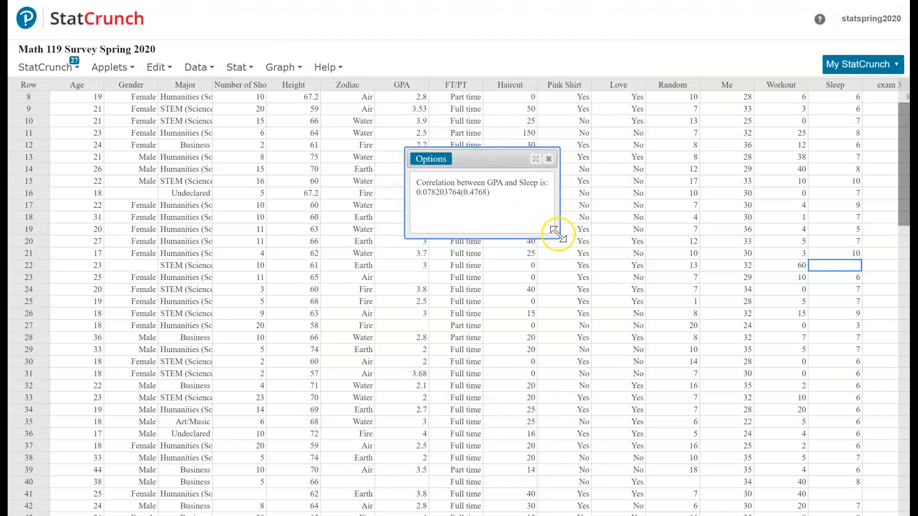
{"action": "left_click_drag", "start_coordinate": [557, 234], "coordinate": [668, 294]}
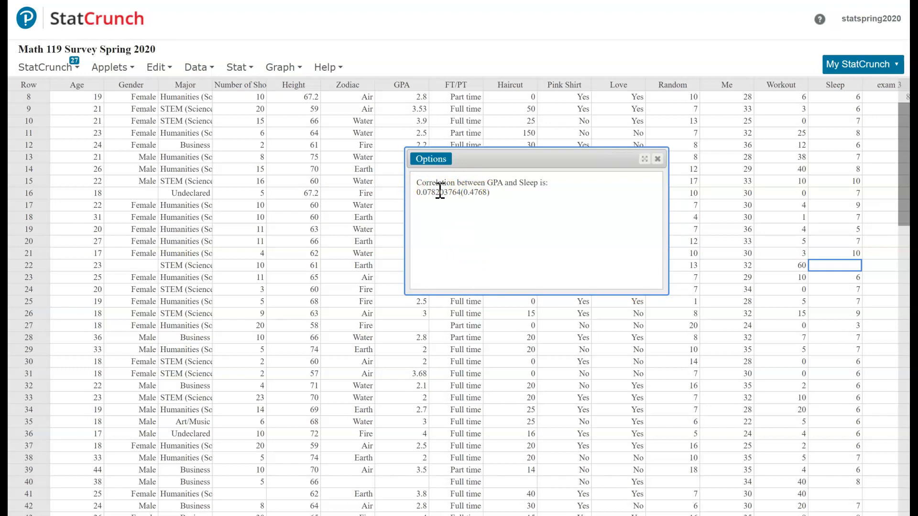
{"action": "left_click", "coordinate": [657, 159]}
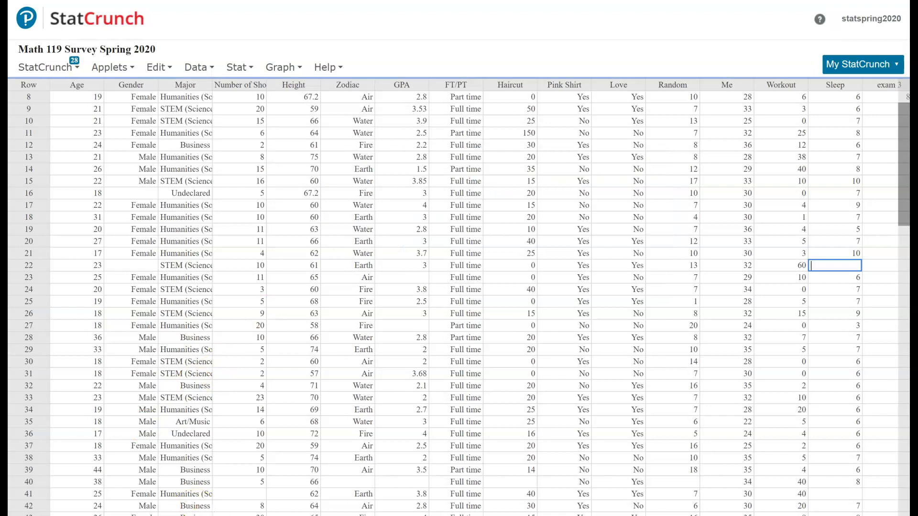
{"action": "key", "text": "alt+Tab"}
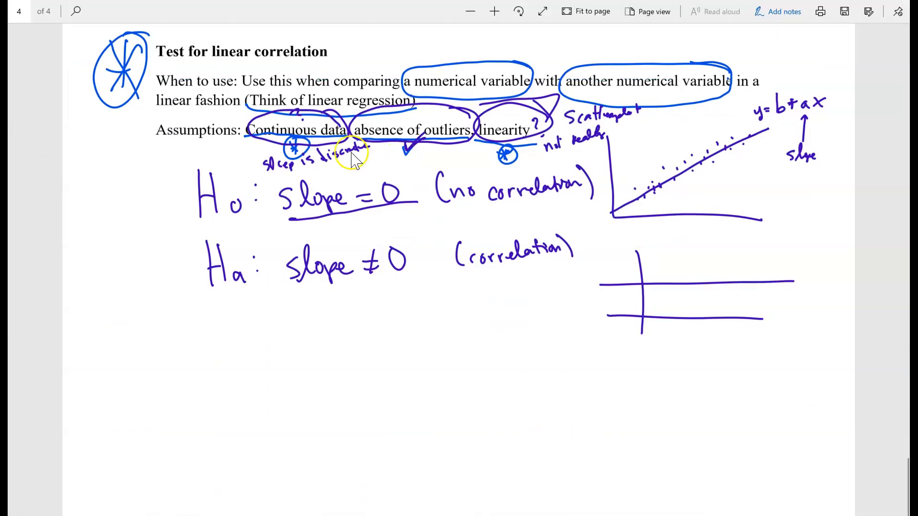